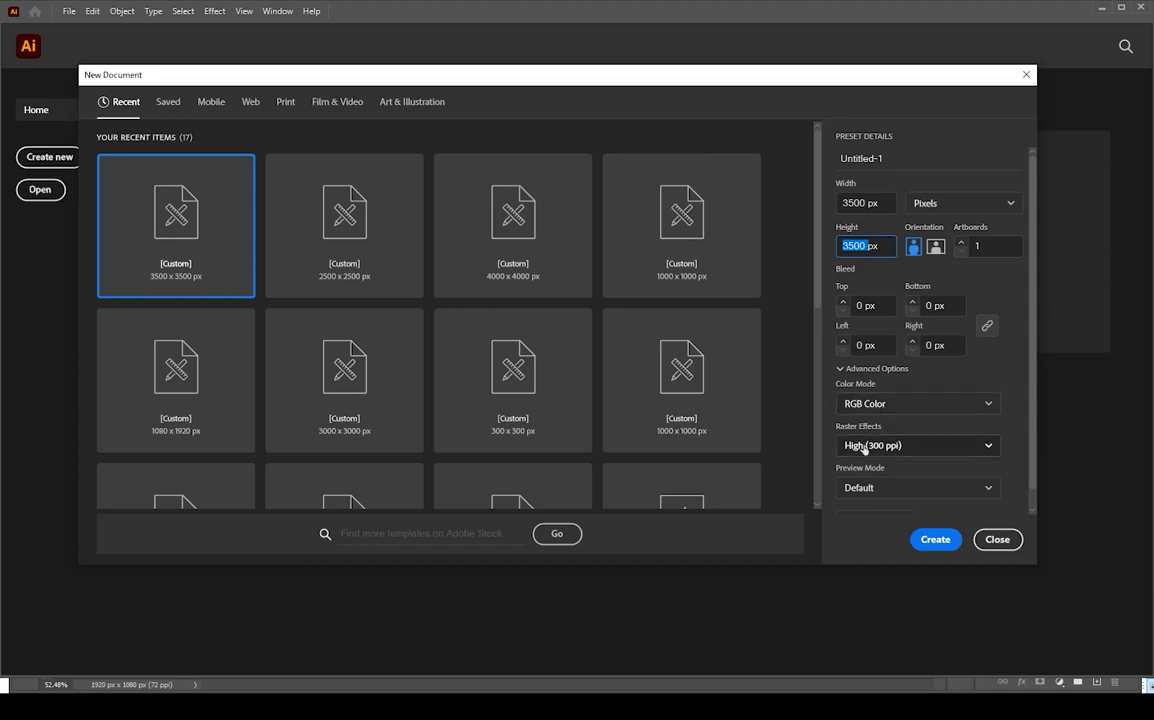
Step: Create a 3500 x 3500 px RGB document with 300 ppi raster effects and collapse the Color panel
left_click(938, 539)
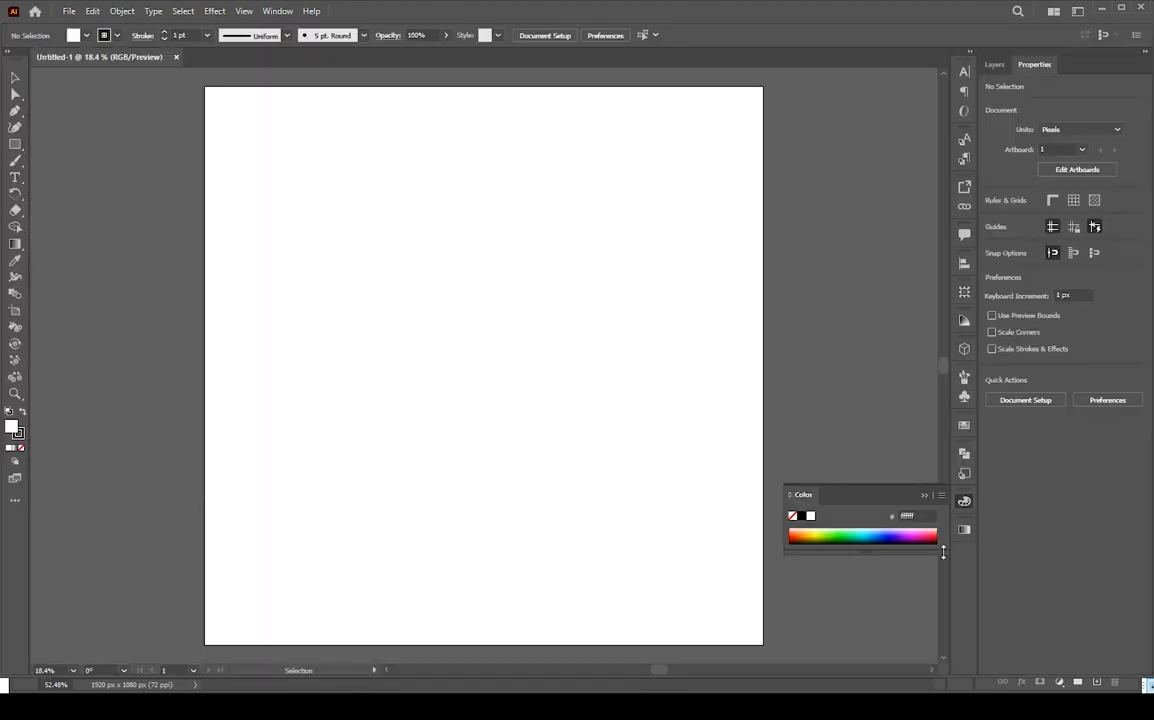
left_click(924, 496)
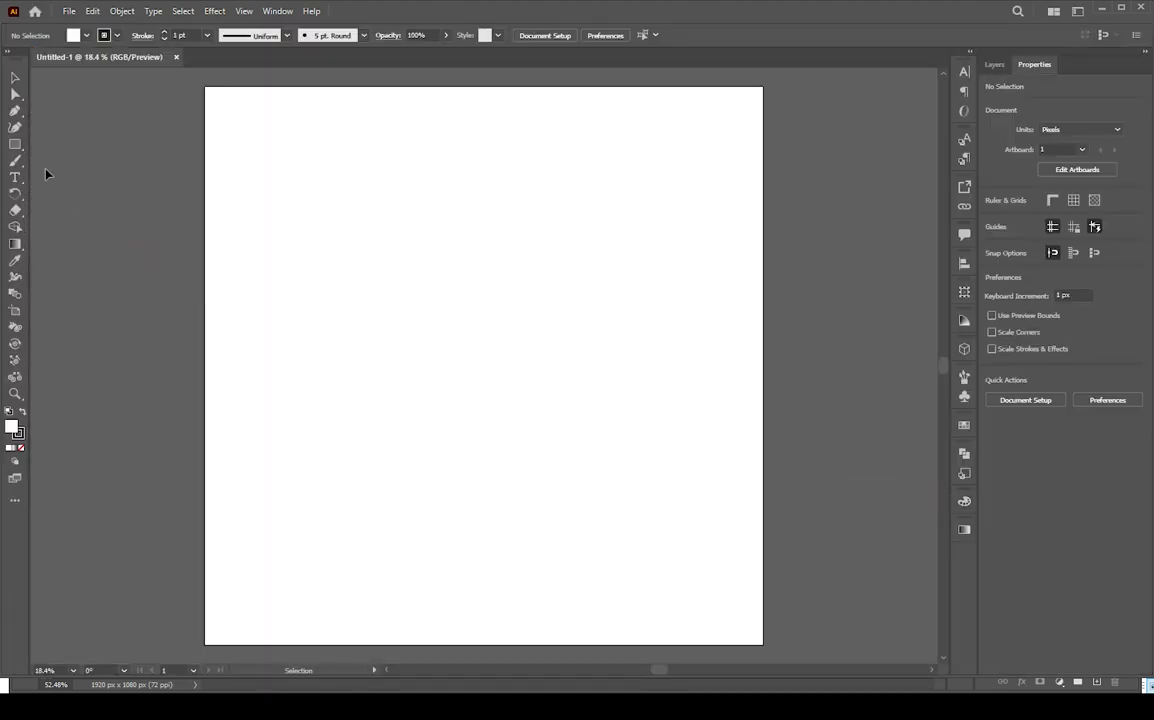
Step: Draw a circle about 2213 px in diameter with no fill and a 10 pt black stroke
left_click(15, 144)
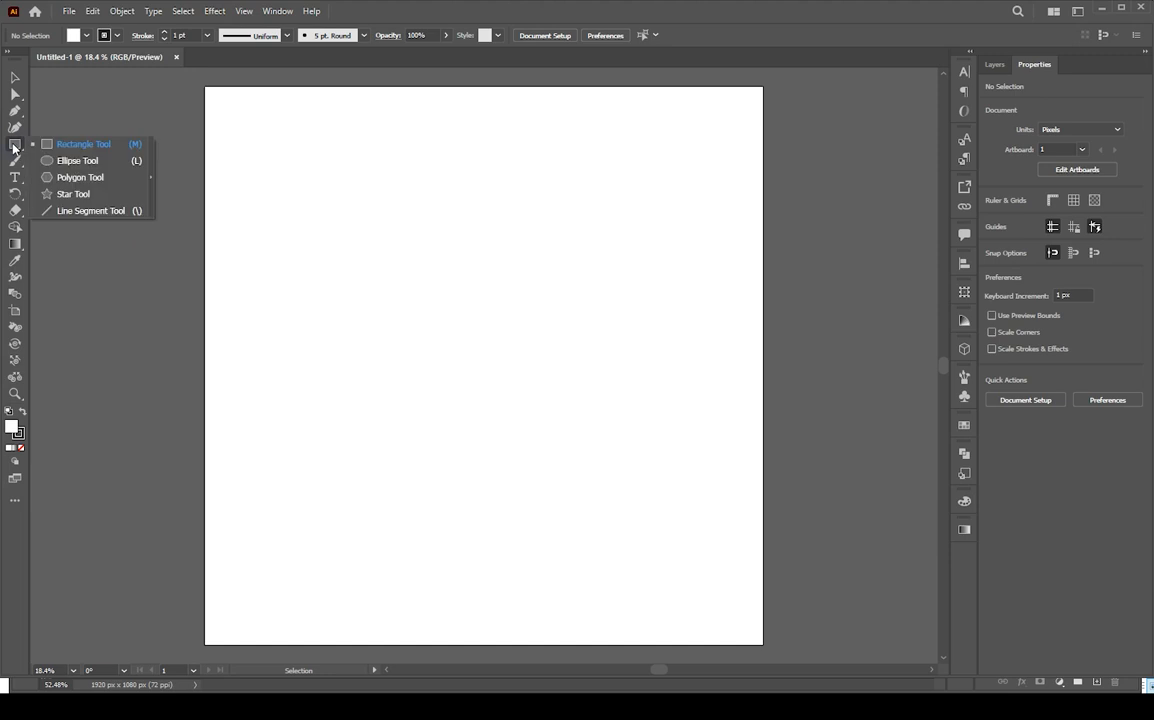
left_click(64, 161)
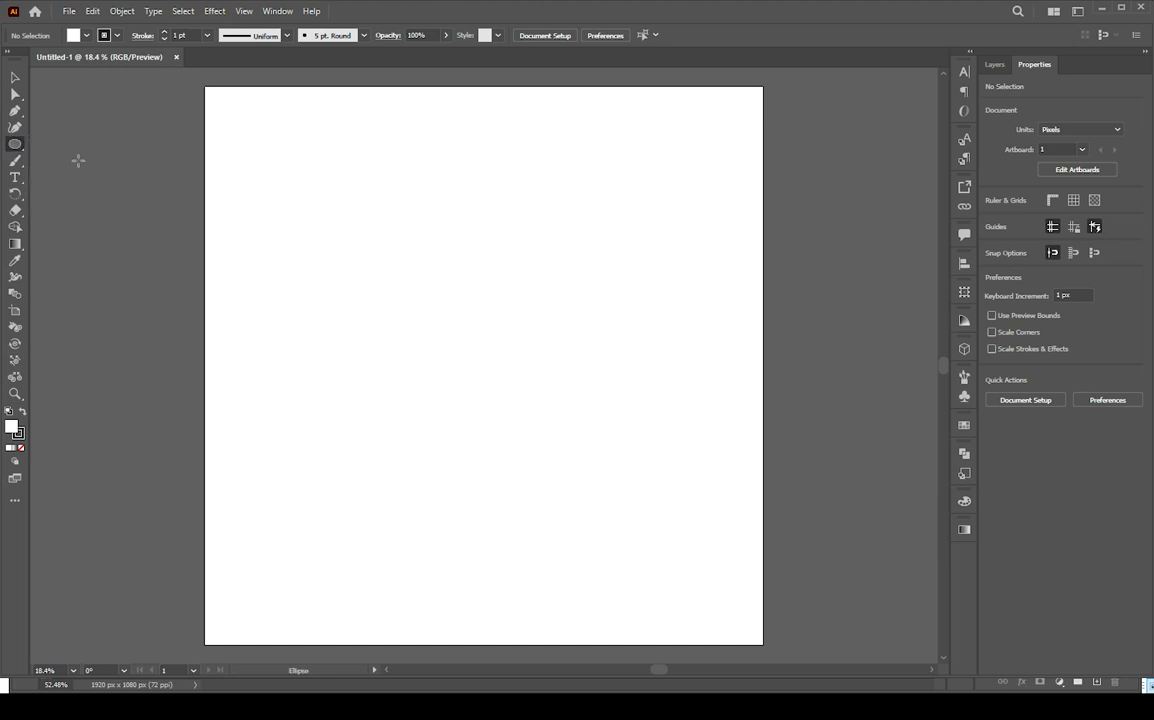
left_click(19, 436)
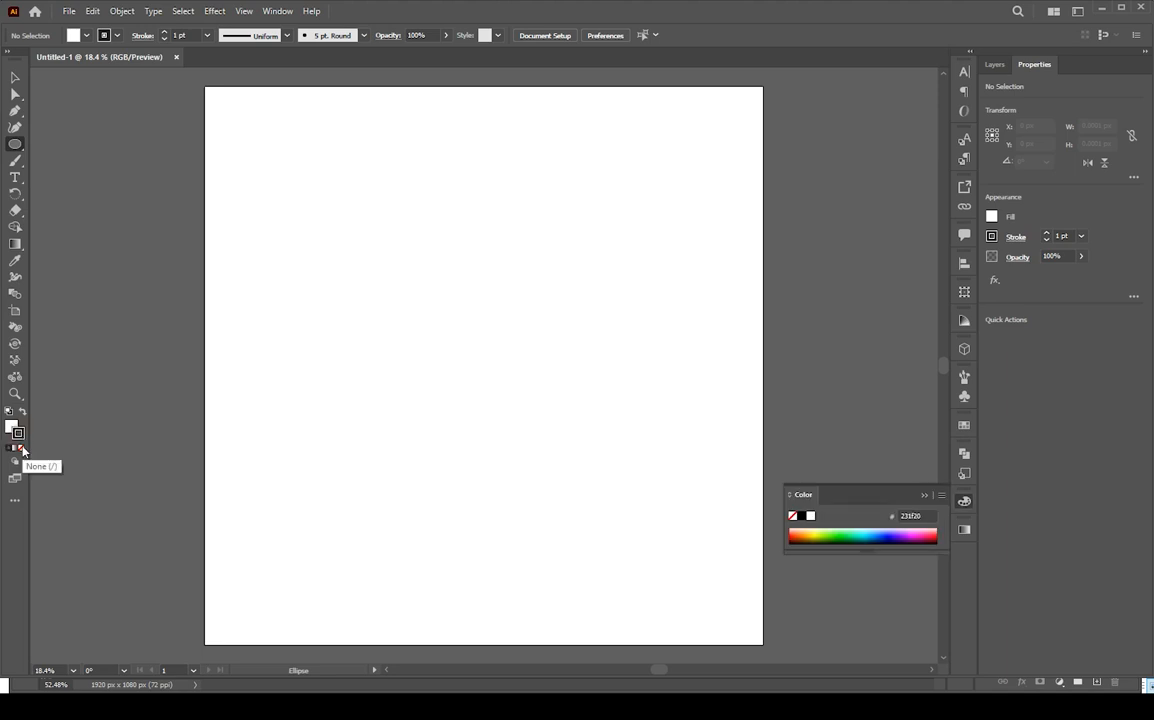
key("x")
left_click(21, 449)
left_click(21, 433)
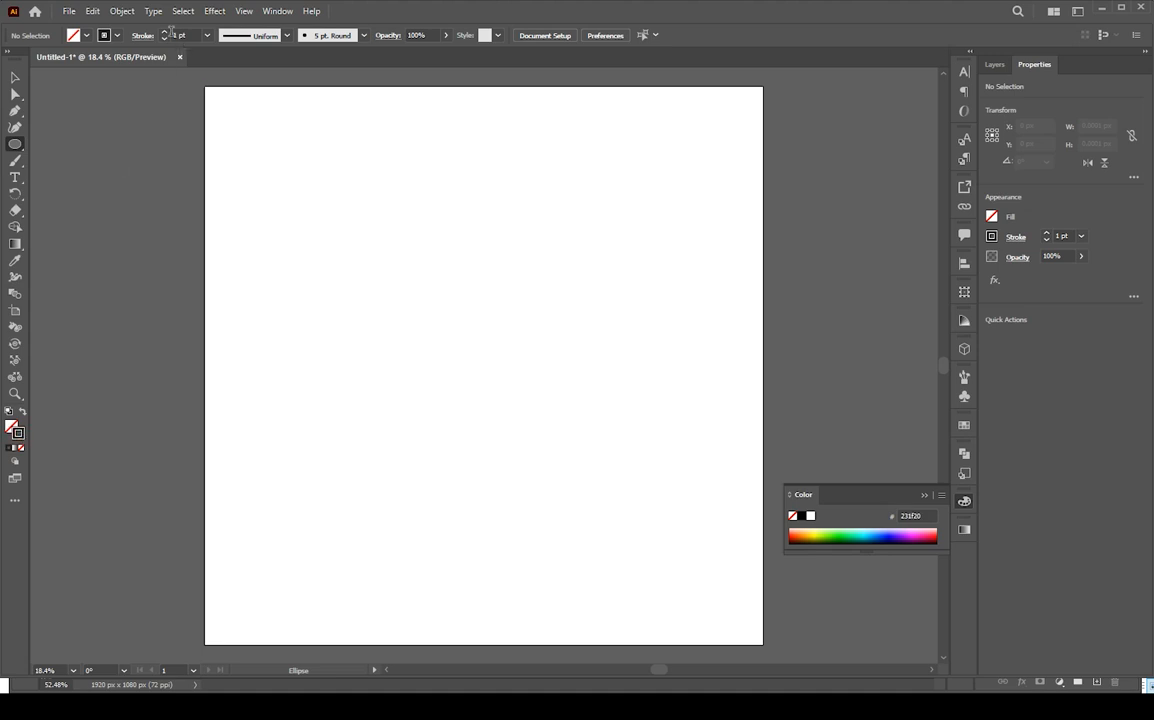
left_click(175, 35)
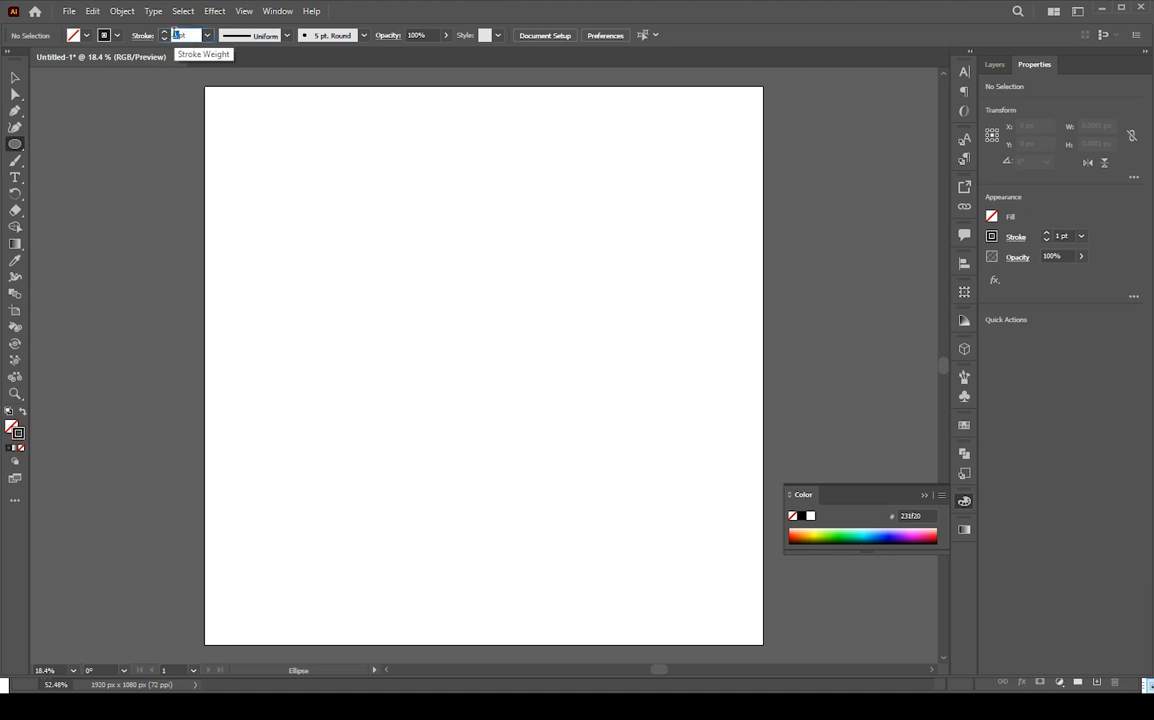
type("10")
key("Return")
left_click_drag(335, 187, 649, 541)
key("v")
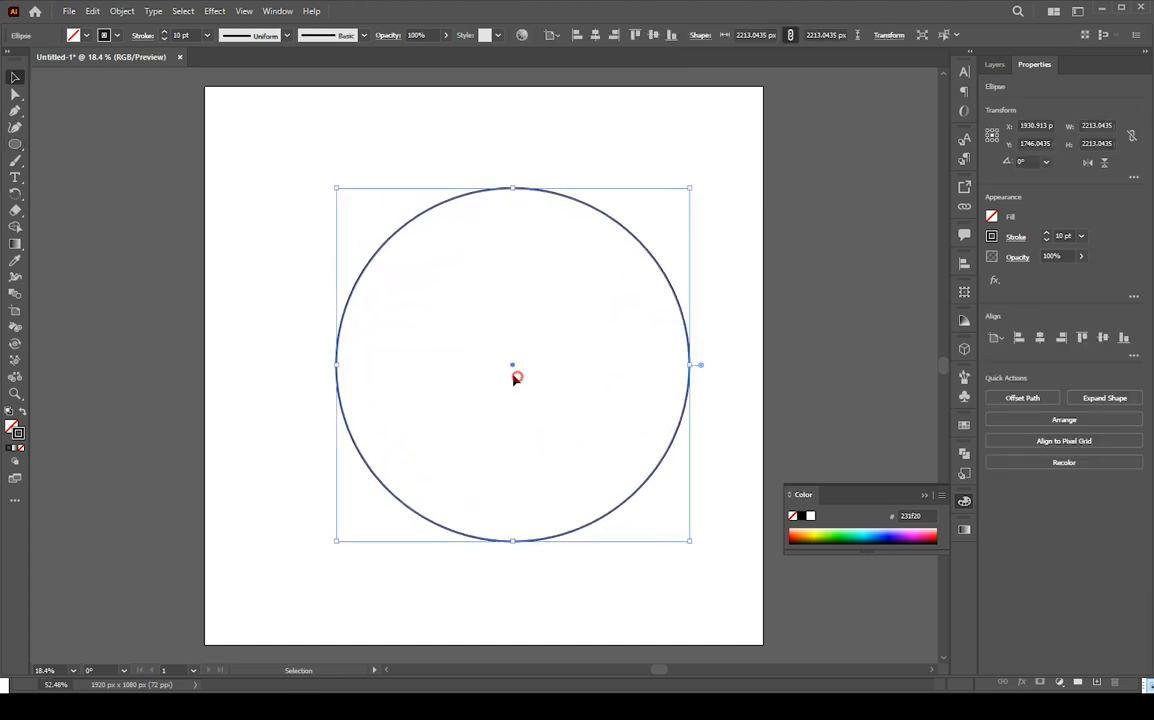
Step: Centre the circle horizontally and vertically on the artboard
left_click_drag(512, 377, 307, 314)
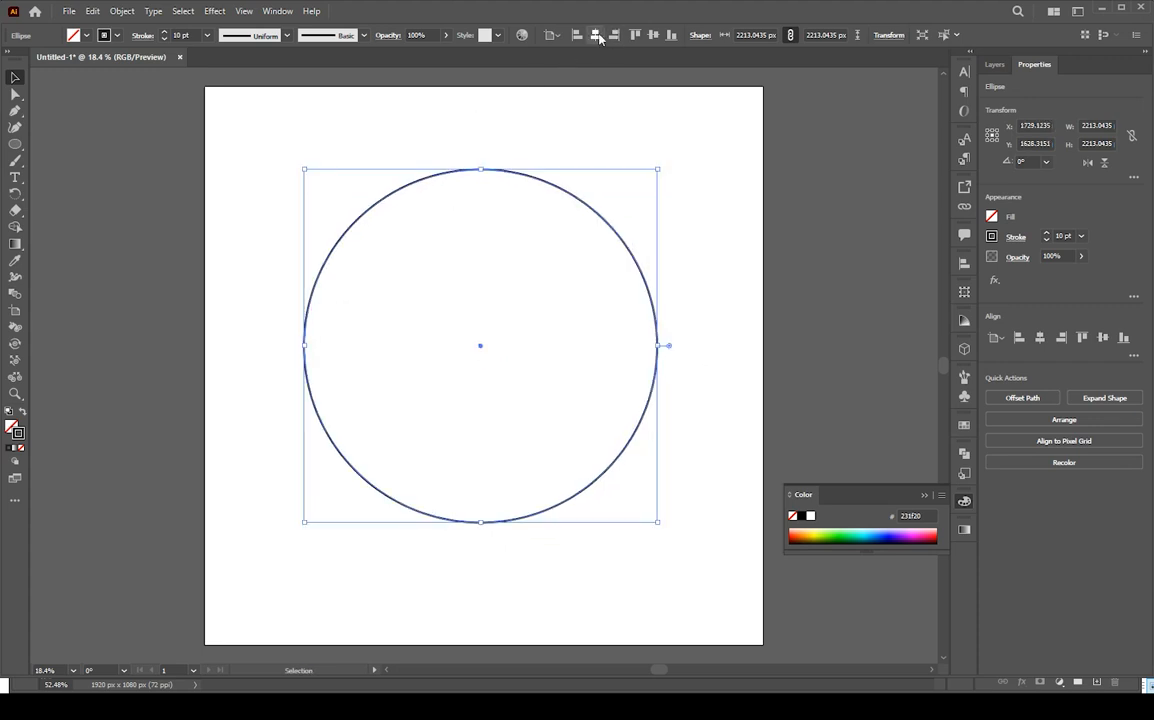
left_click(596, 35)
left_click(653, 35)
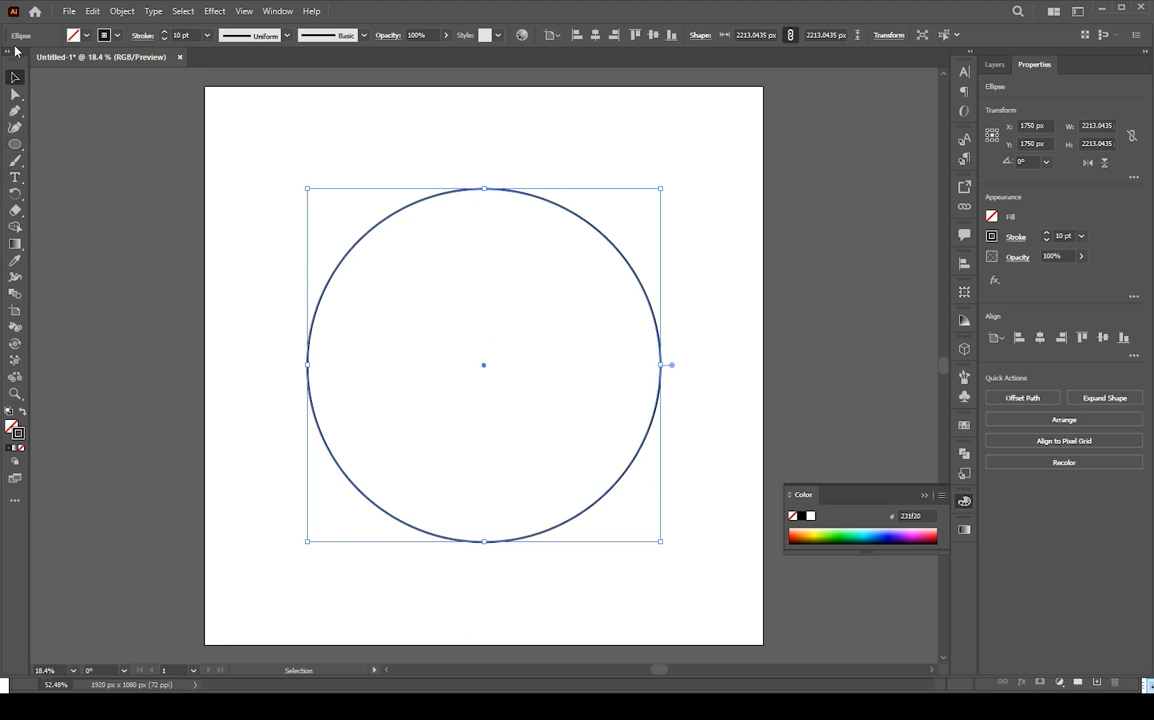
Step: Cut the circle at its top and bottom anchor points with the Scissors tool and delete the right half
left_click(7, 50)
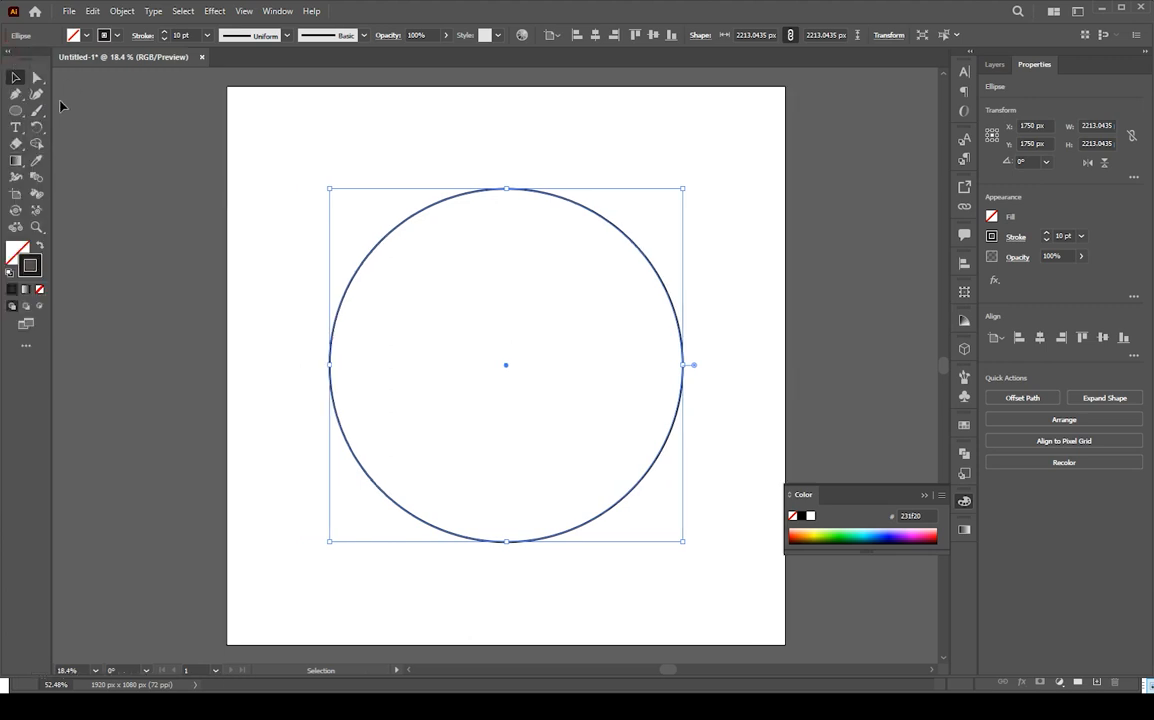
left_click(14, 148)
left_click(61, 162)
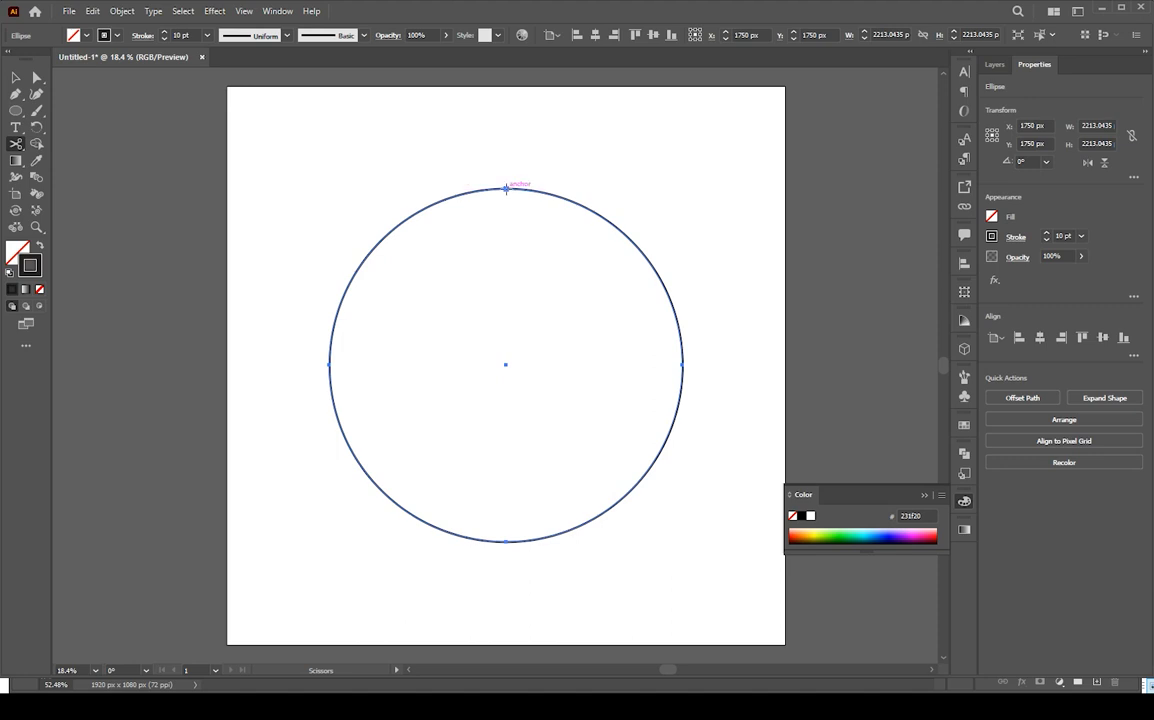
left_click(506, 188)
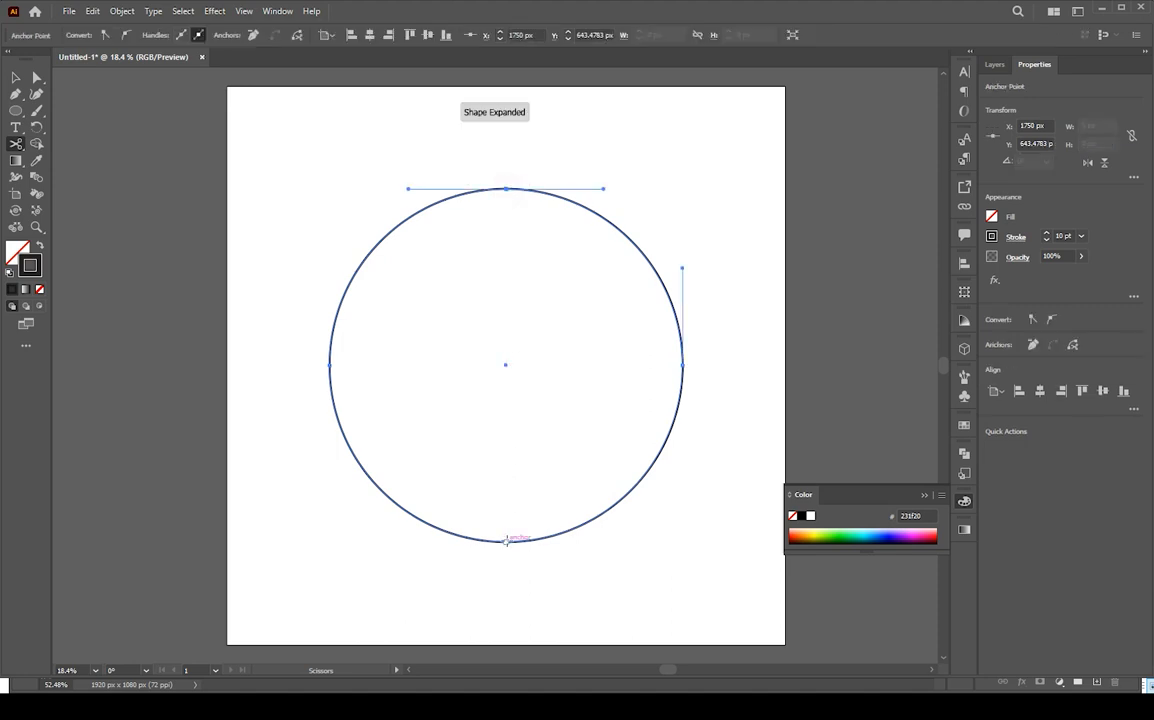
left_click(506, 540)
left_click(16, 77)
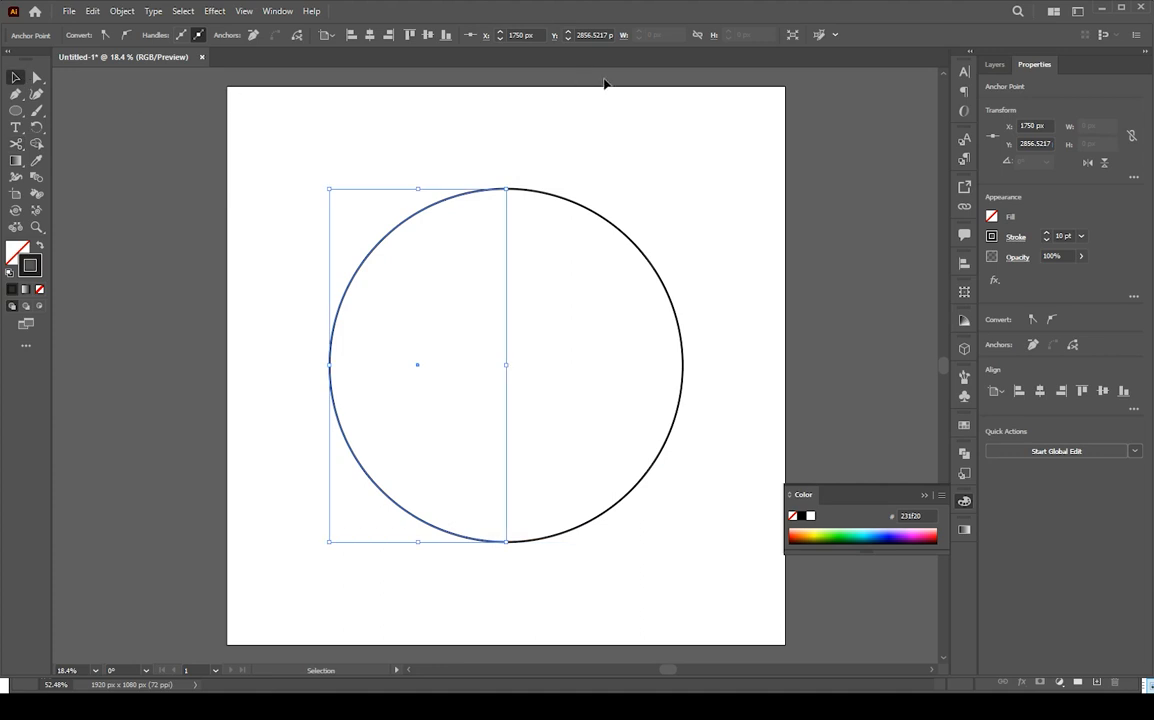
left_click(595, 345)
key("Delete")
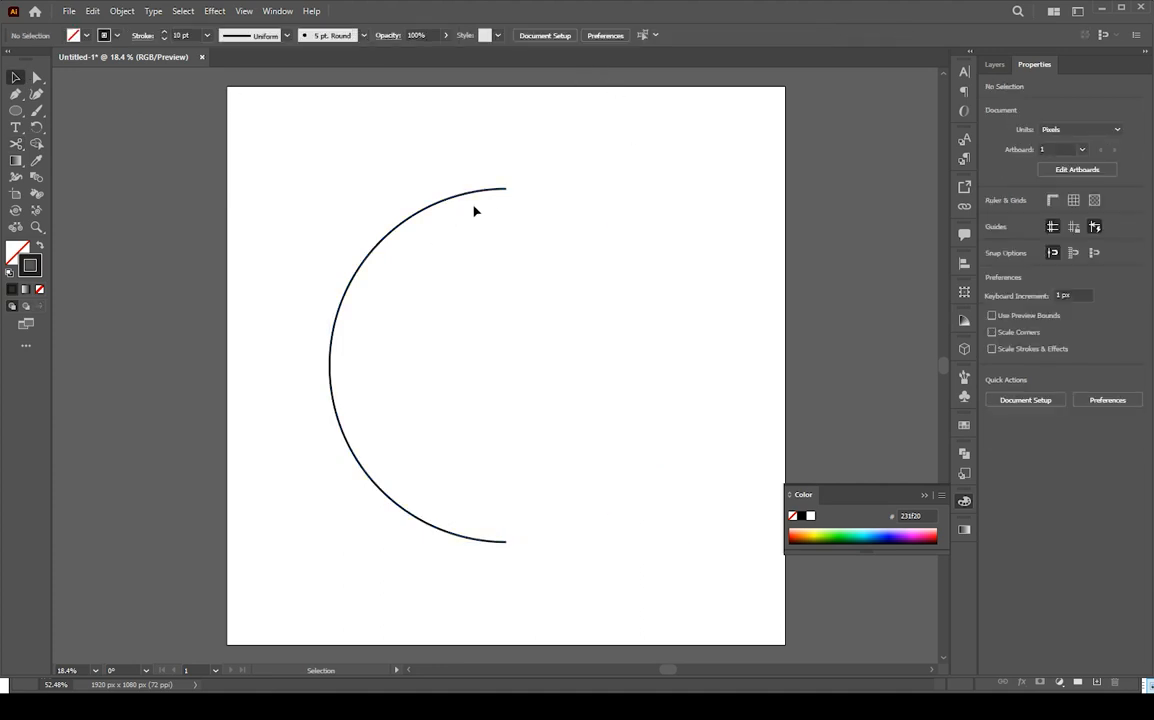
Step: Shift the remaining half circle slightly to the right and revolve it 360° into a 3D sphere, offset from its Right Edge
left_click_drag(493, 195, 536, 187)
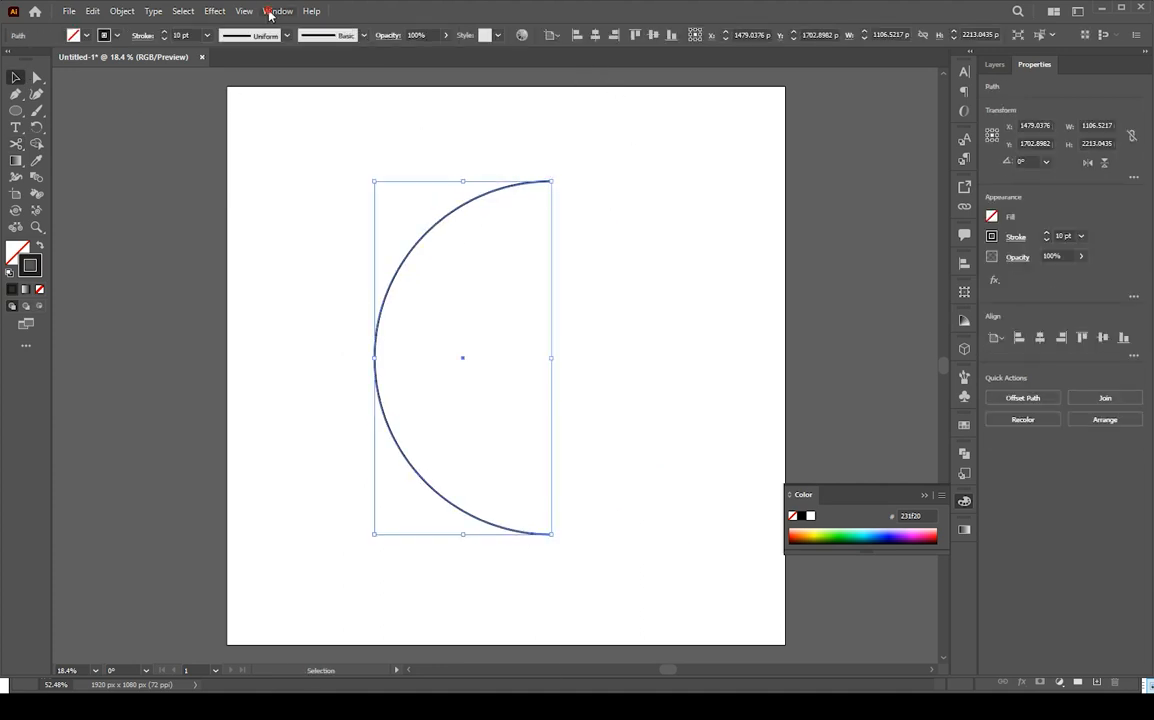
left_click(277, 11)
left_click(342, 118)
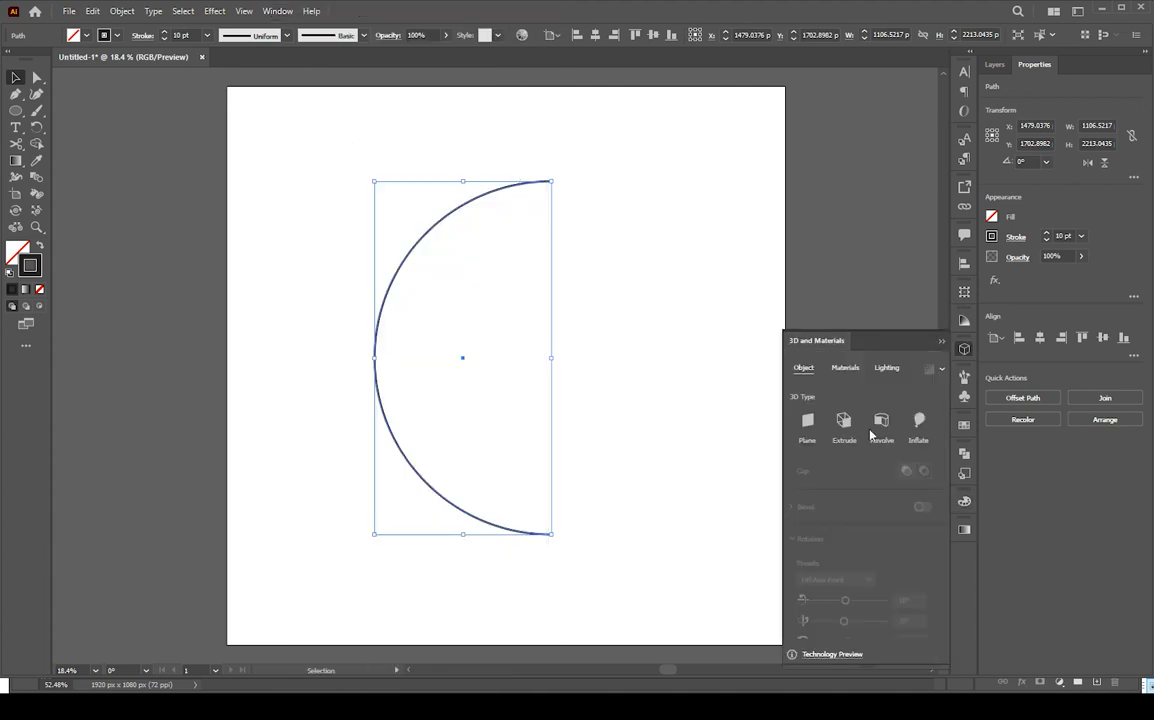
left_click(882, 421)
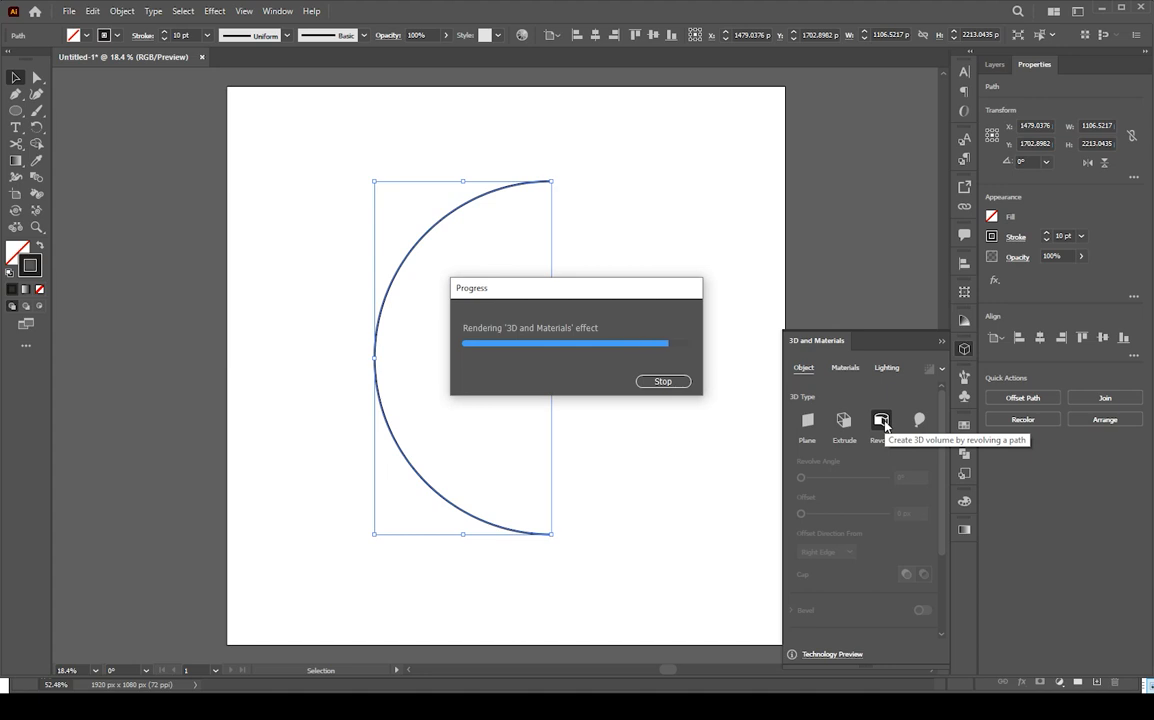
left_click(820, 552)
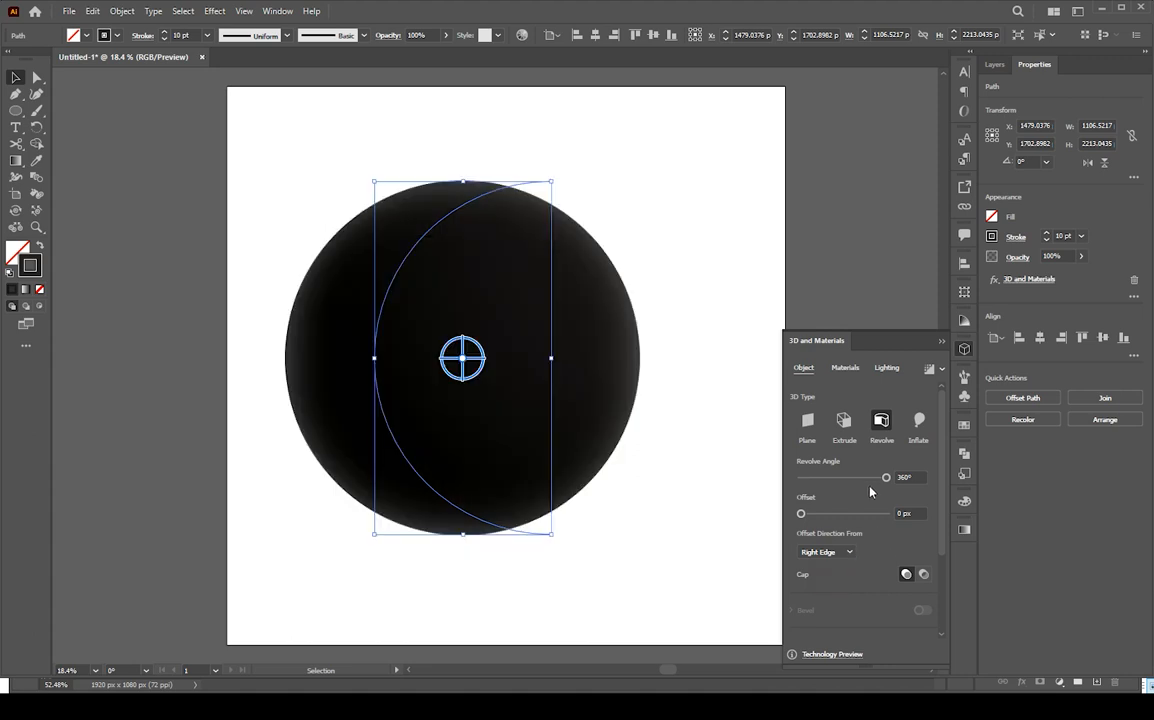
Step: Apply the Comet Pit material to the sphere and move it slightly down and to the right
left_click(845, 368)
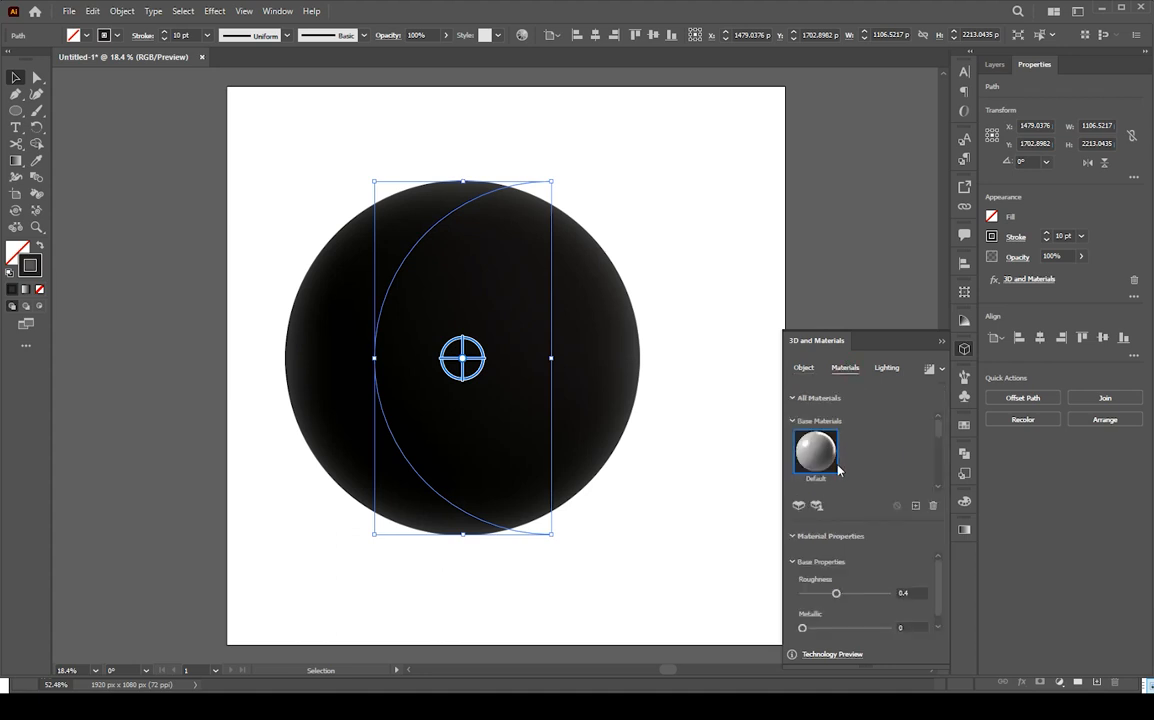
scroll(895, 465, "down", 3)
scroll(895, 465, "down", 10)
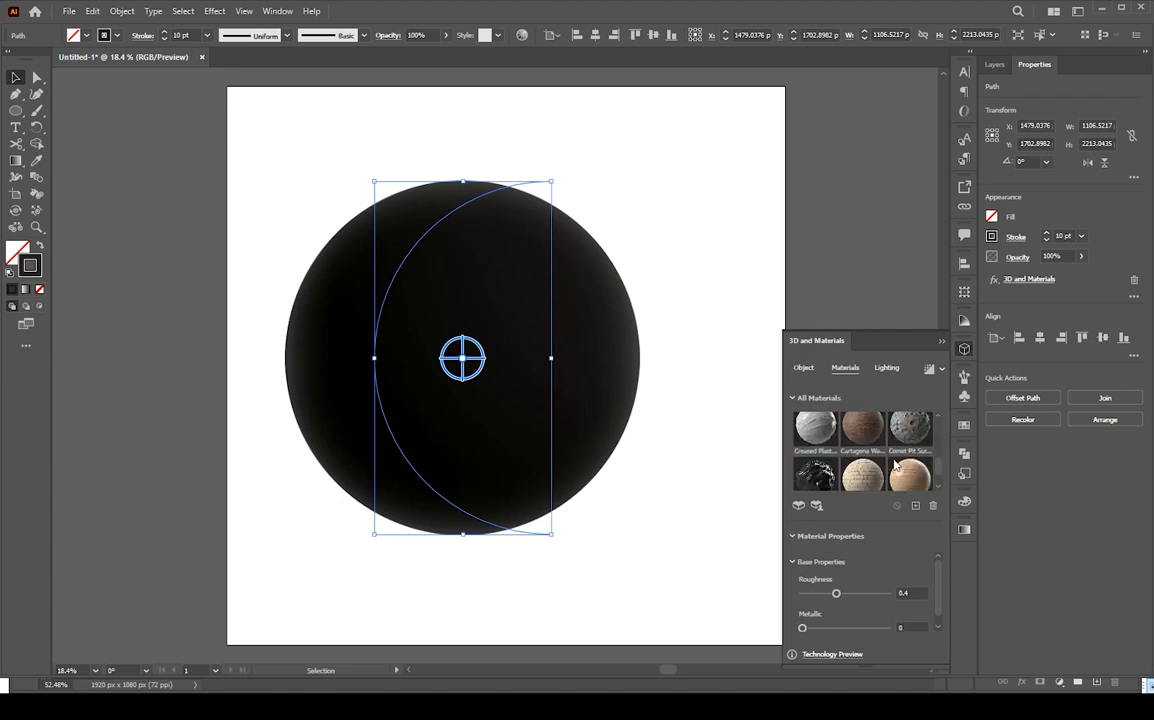
scroll(895, 465, "down", 6)
scroll(895, 465, "up", 6)
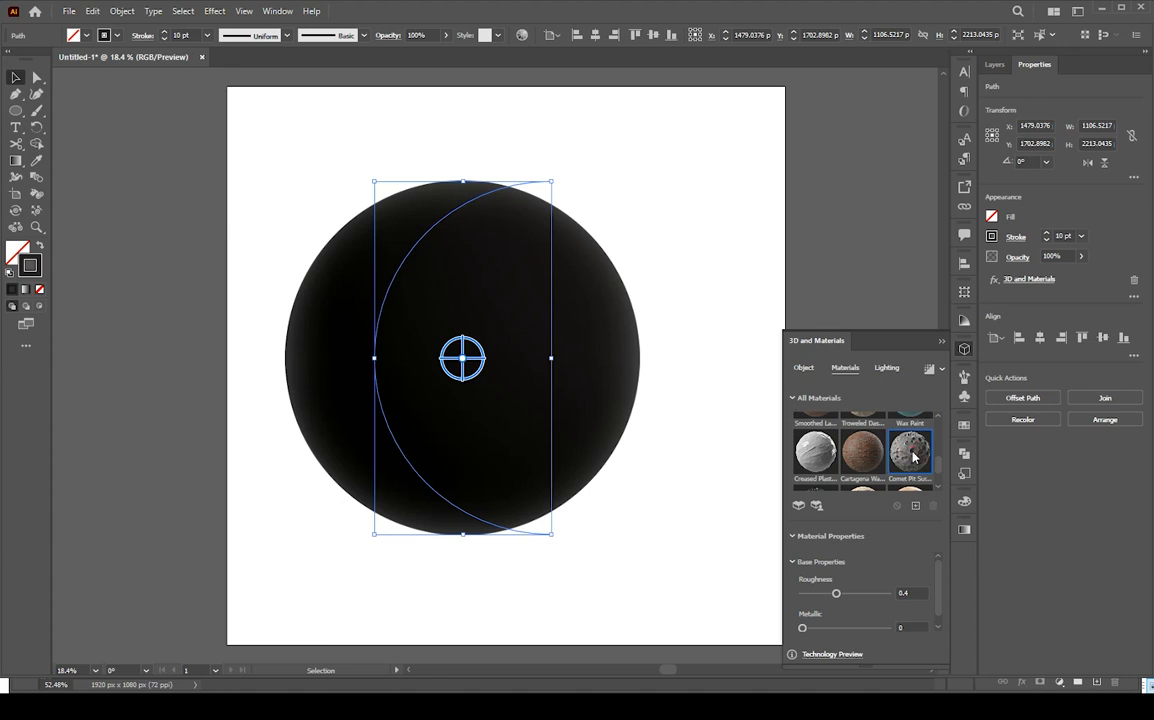
left_click(910, 456)
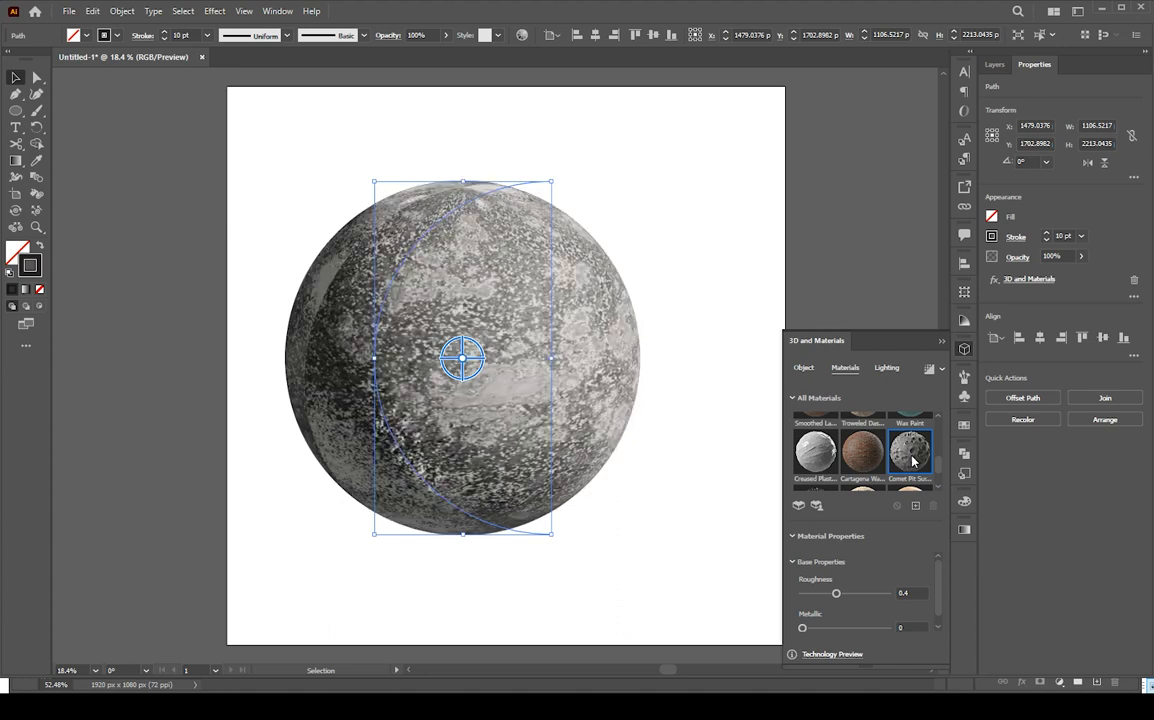
left_click_drag(586, 418, 617, 431)
Step: Set the comet material's Pit Tile X to 8, Pit Density to 1 and Pit Tile Y to 30
scroll(889, 571, "down", 5)
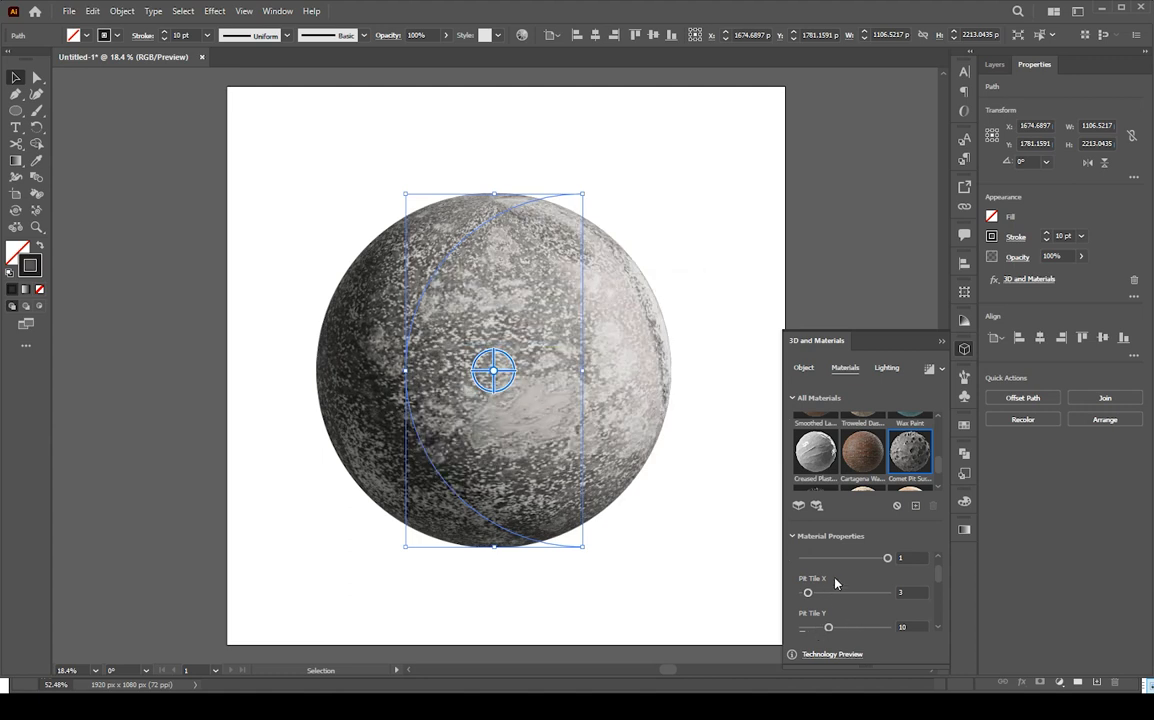
left_click_drag(809, 593, 819, 593)
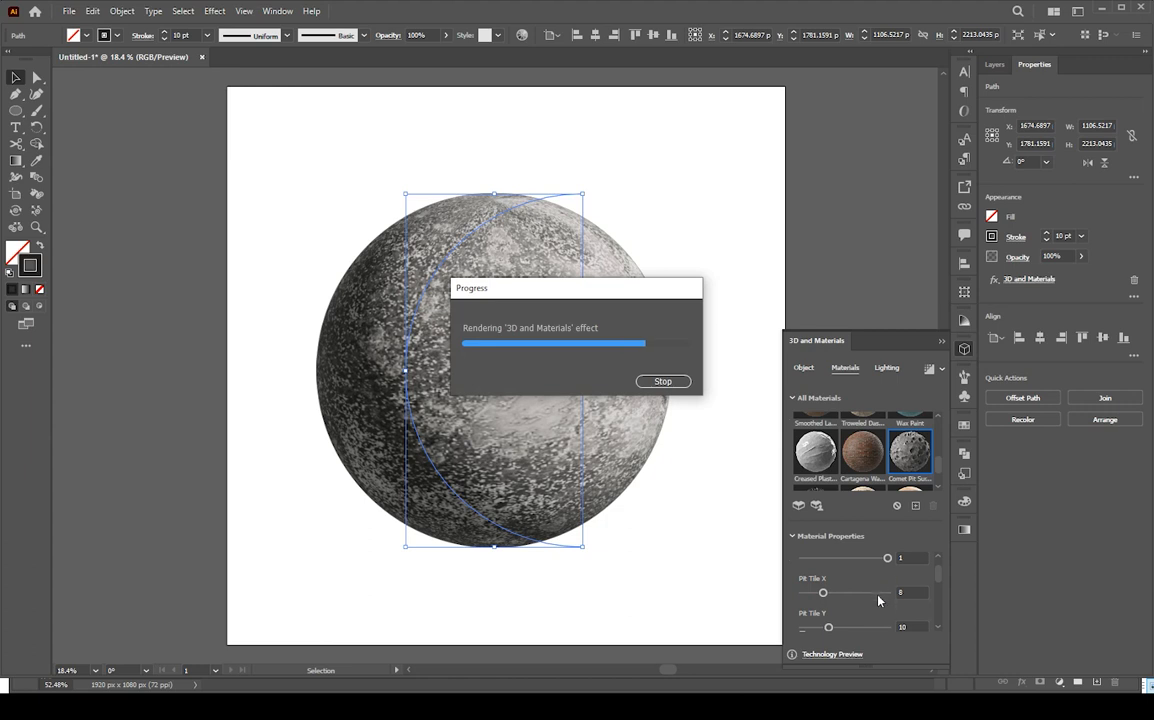
scroll(891, 606, "up", 2)
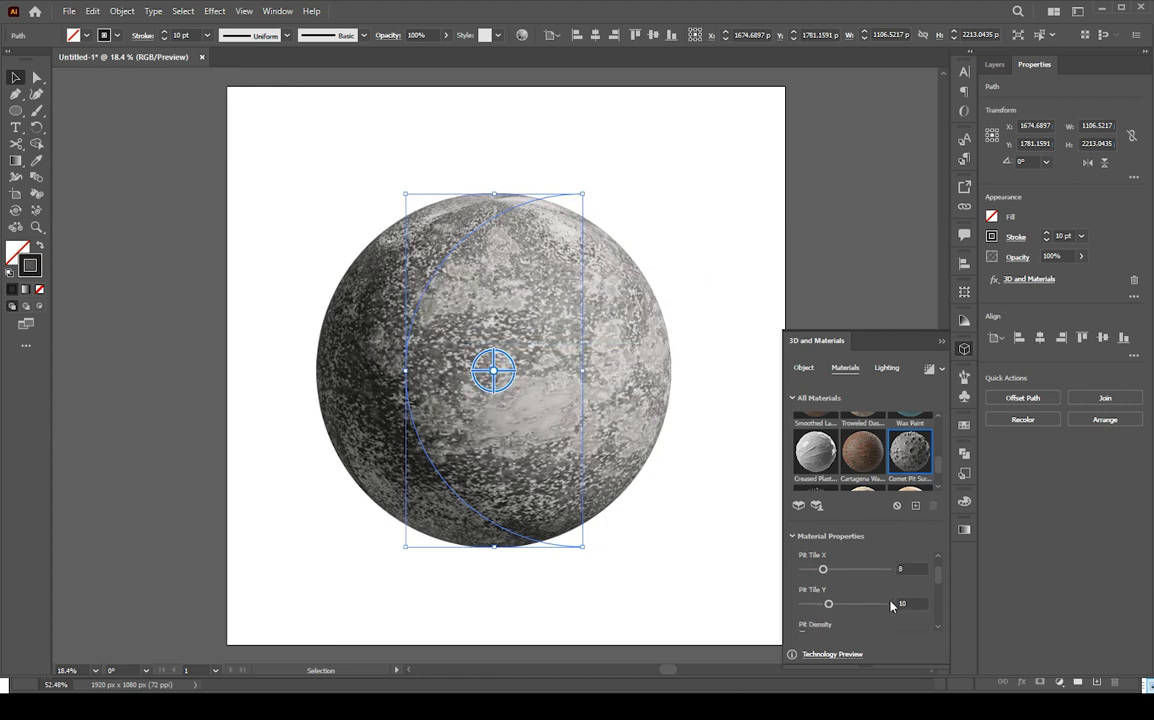
scroll(881, 602, "up", 2)
left_click_drag(847, 592, 891, 593)
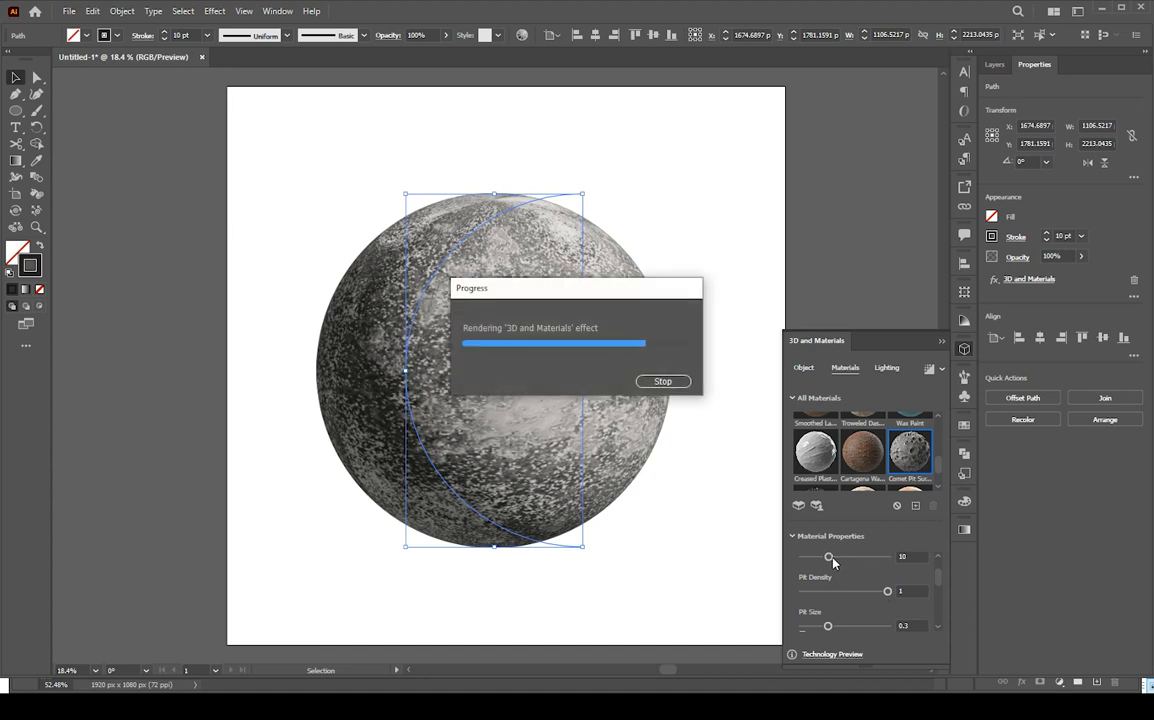
left_click_drag(830, 558, 887, 583)
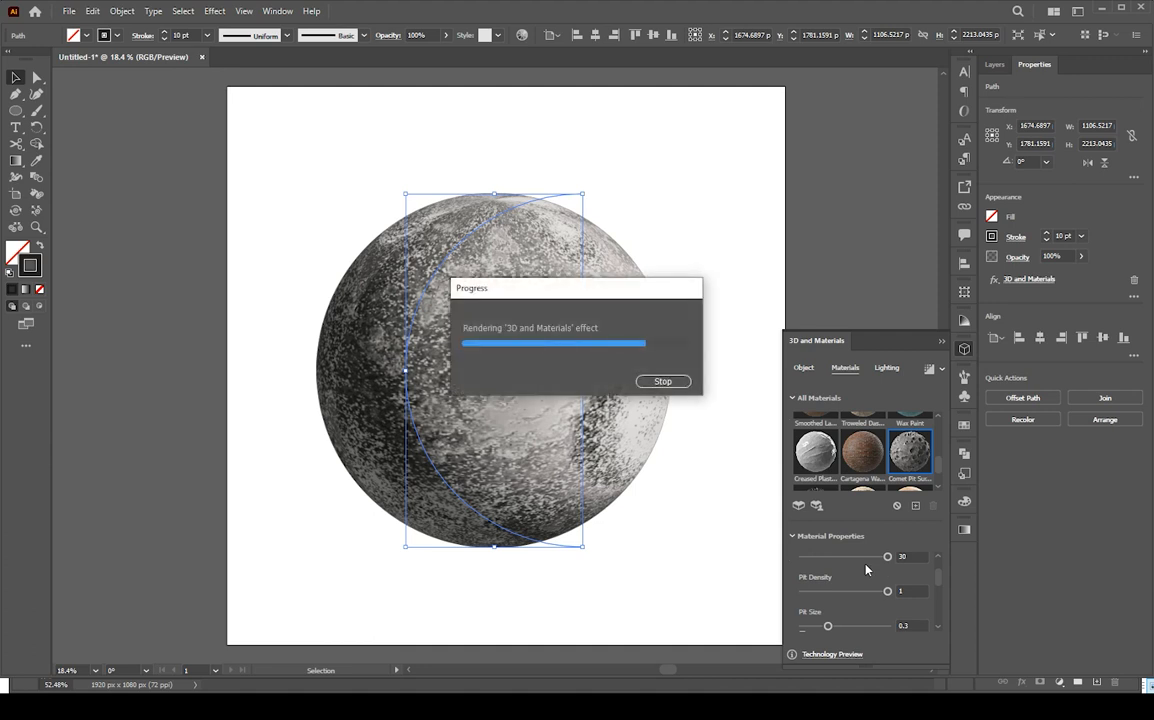
Step: Raise the comet material's Pit Size to 0.95 and its Grain Intensity to about 0.83
scroll(860, 569, "down", 2)
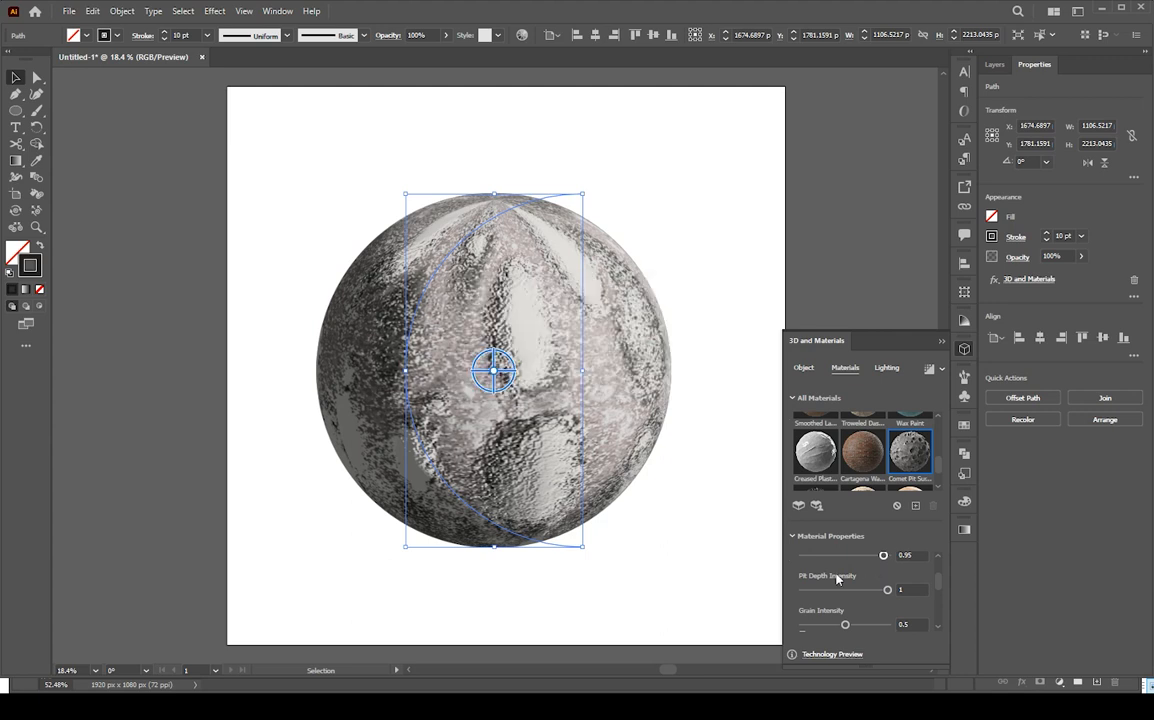
scroll(838, 578, "up", 2)
scroll(845, 595, "down", 3)
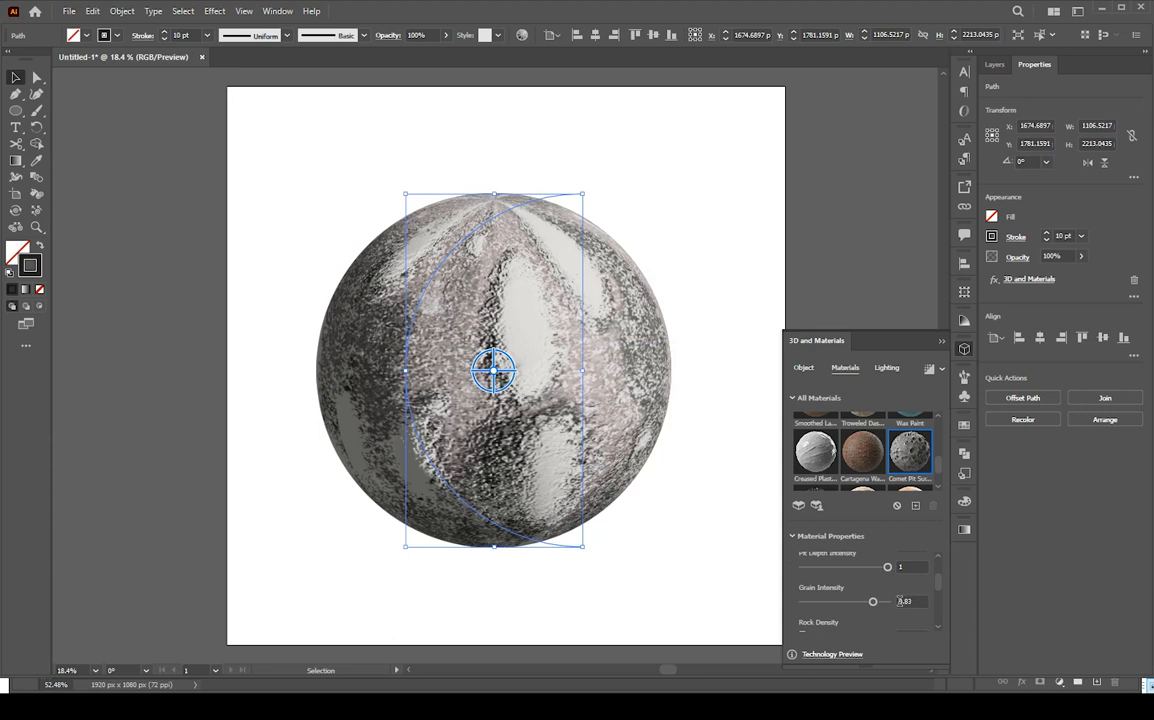
left_click_drag(877, 602, 881, 602)
Step: Reduce the comet material's Pit Tile Y to 14
scroll(880, 587, "up", 2)
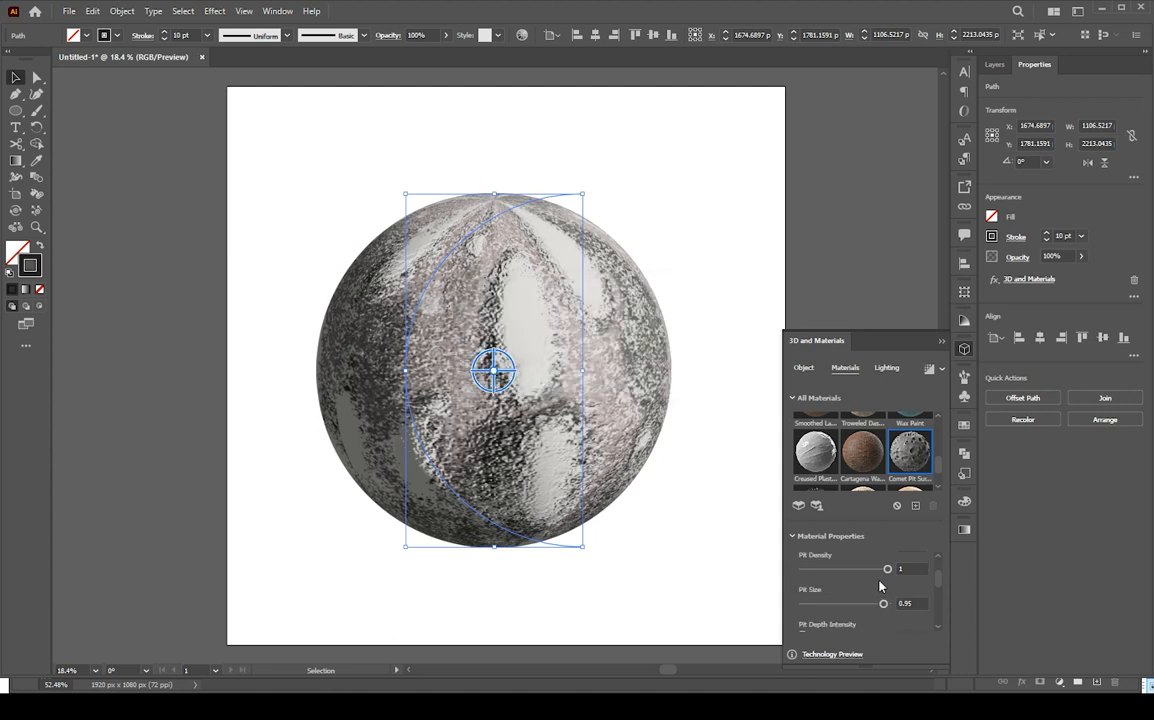
scroll(880, 587, "down", 4)
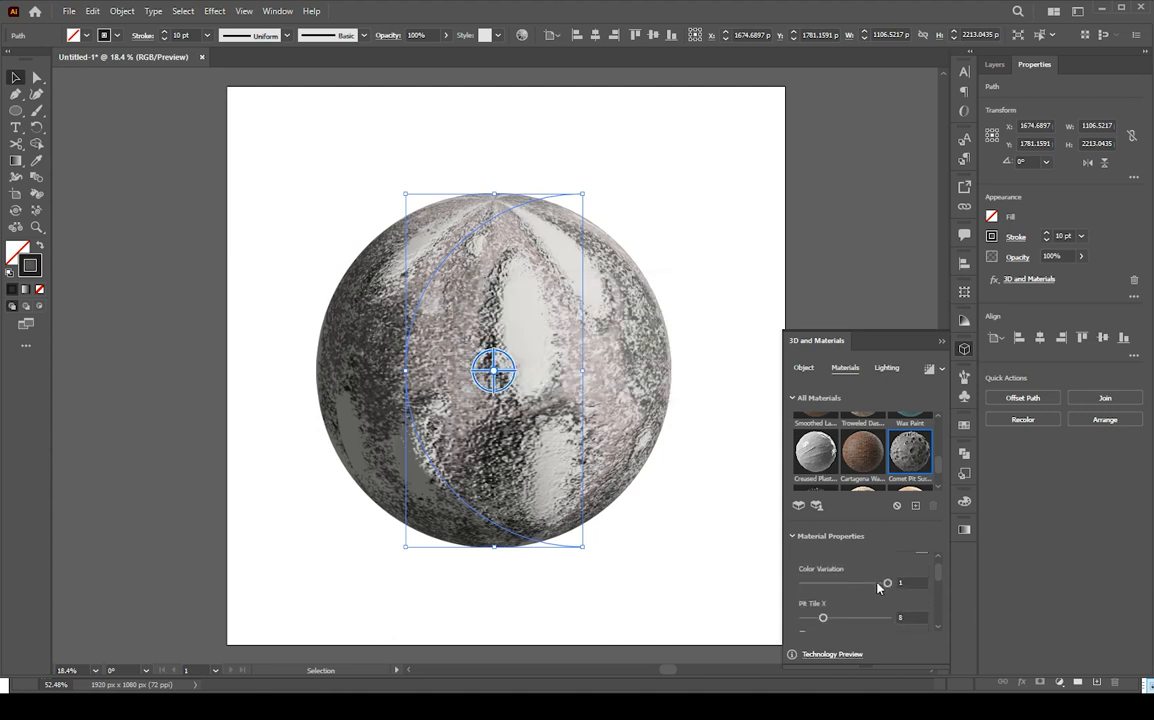
scroll(859, 616, "down", 2)
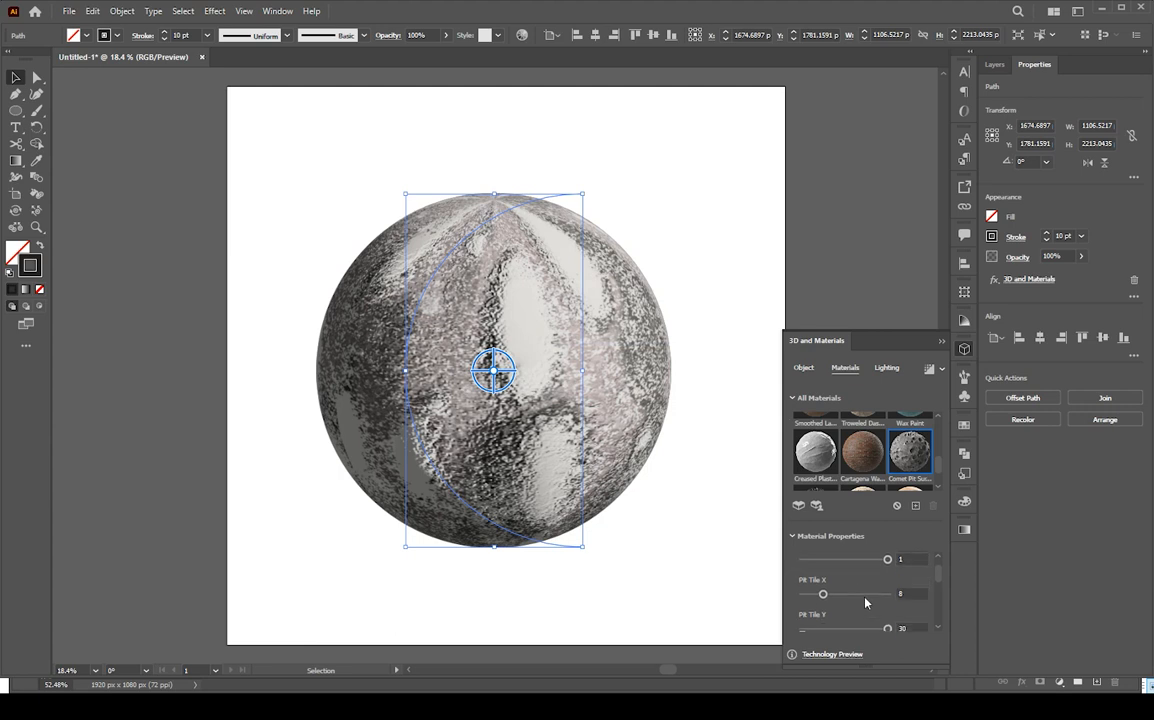
scroll(866, 603, "down", 1)
left_click_drag(887, 605, 825, 607)
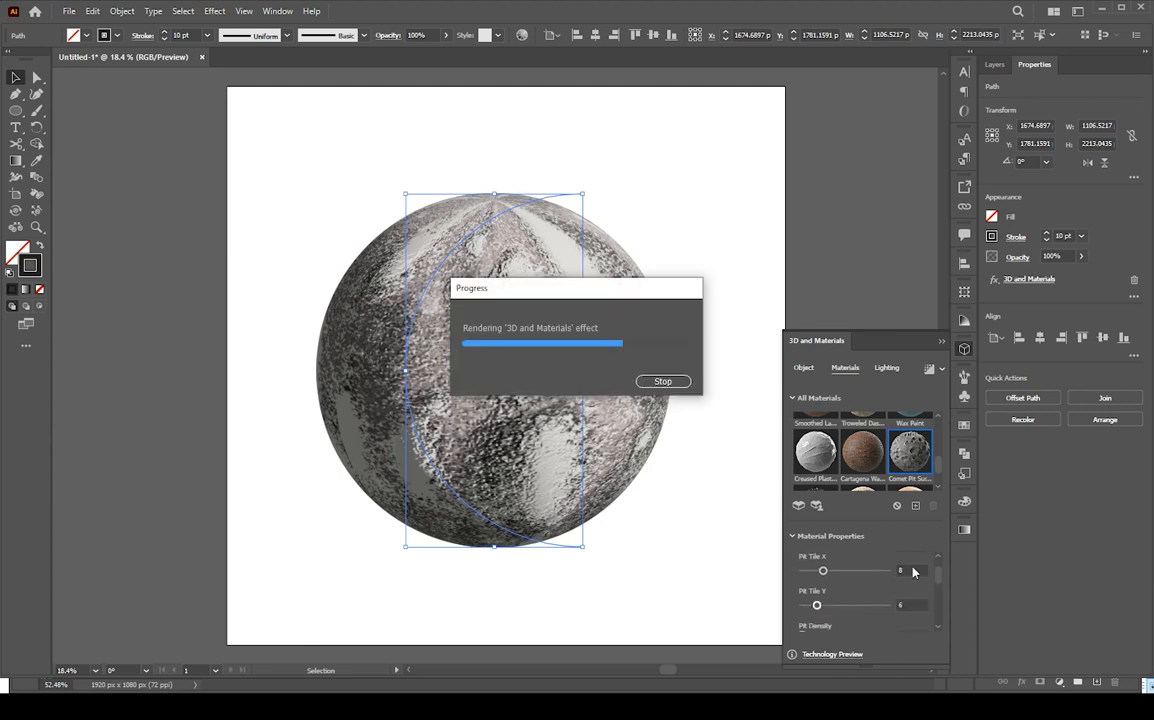
left_click_drag(817, 605, 846, 605)
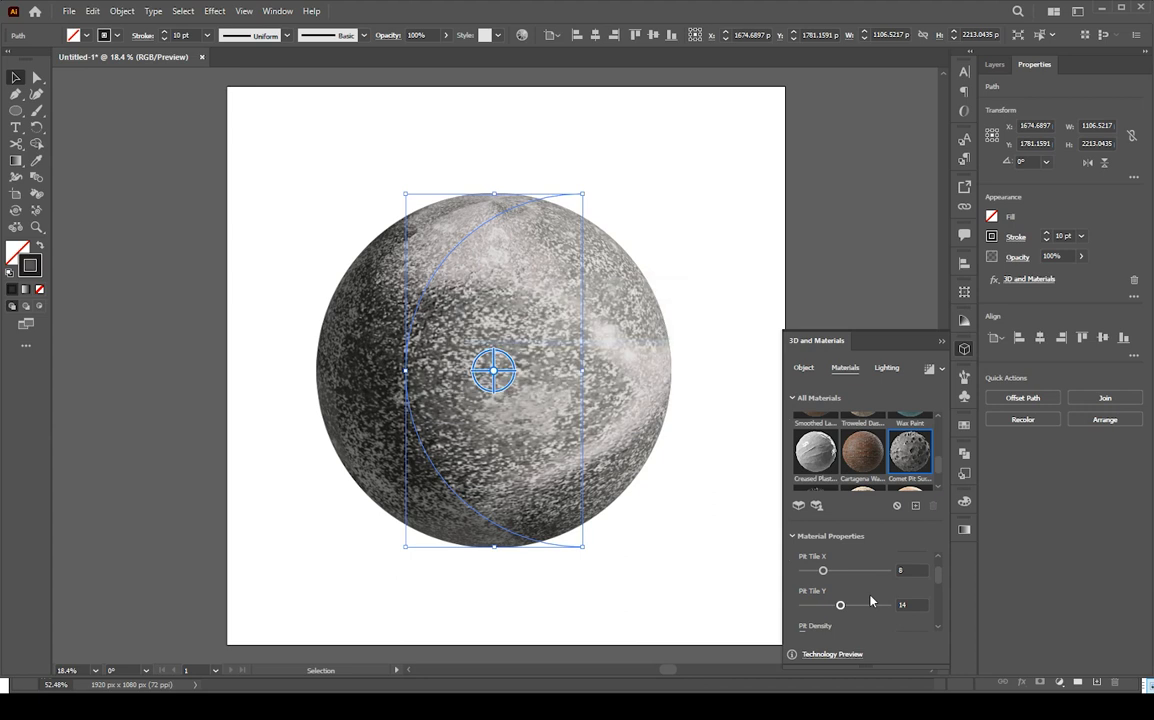
Step: Raise the comet material's Rock Depth, Spot Density and Rock Density to 1 each
scroll(871, 601, "down", 4)
scroll(871, 601, "down", 2)
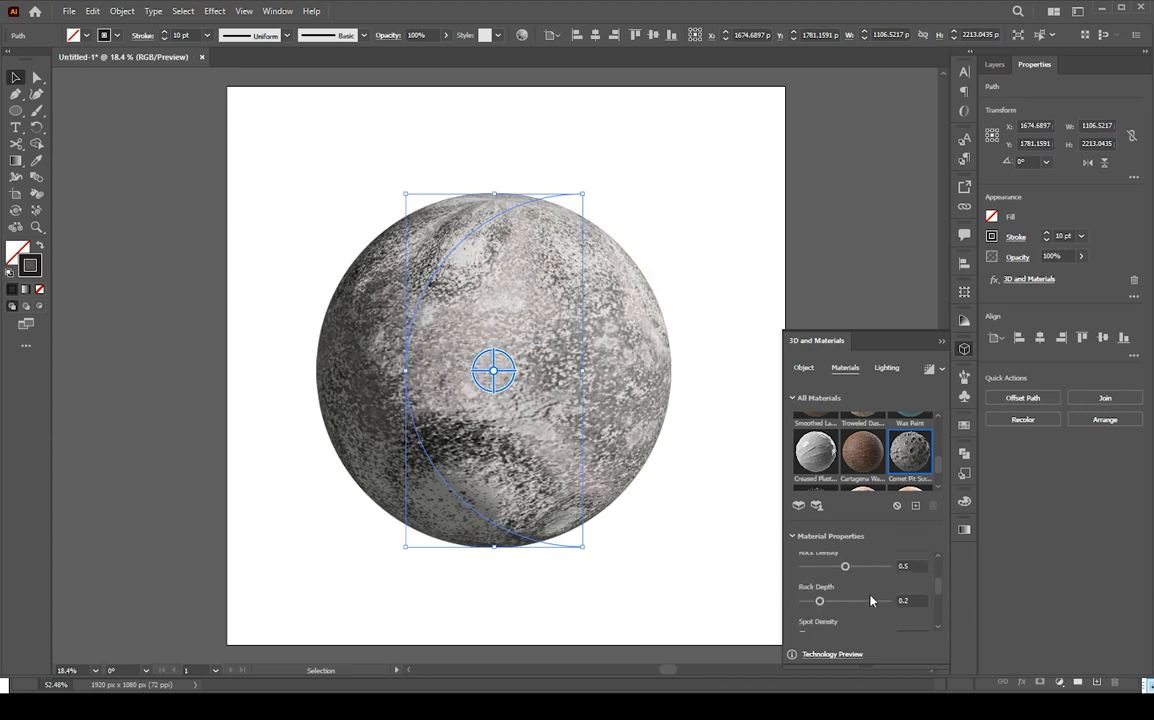
left_click_drag(823, 578, 888, 578)
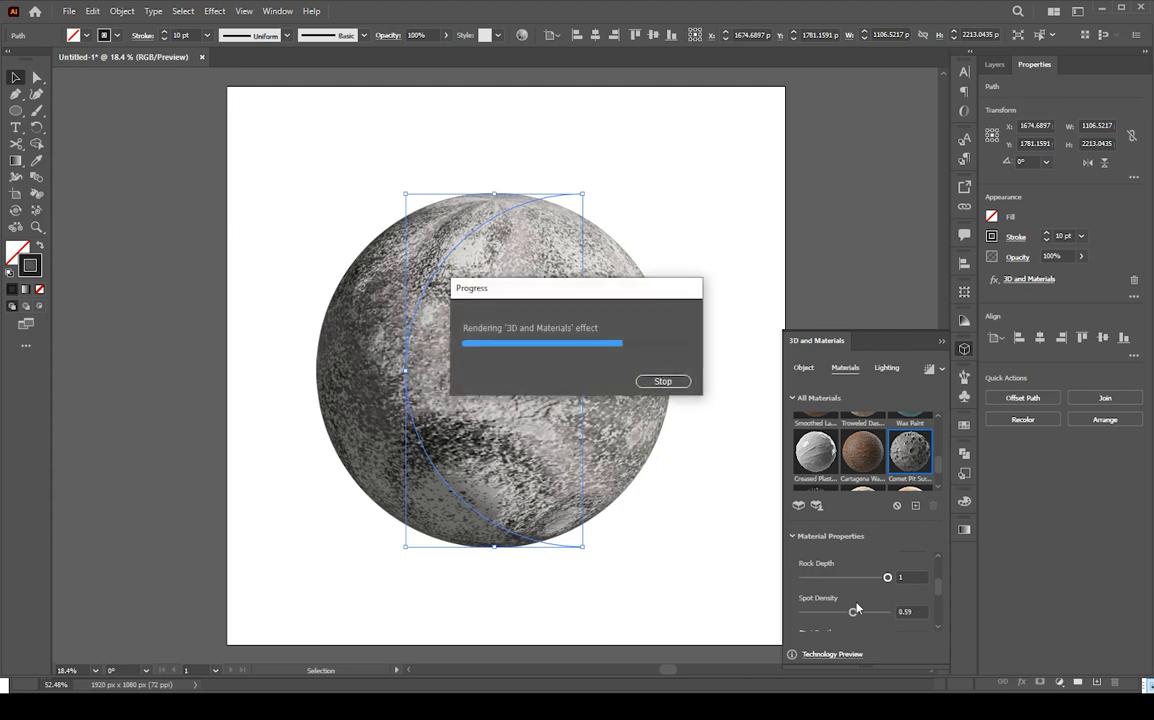
mouse_move(855, 606)
left_mouse_down()
mouse_move(884, 608)
mouse_move(876, 600)
left_mouse_up()
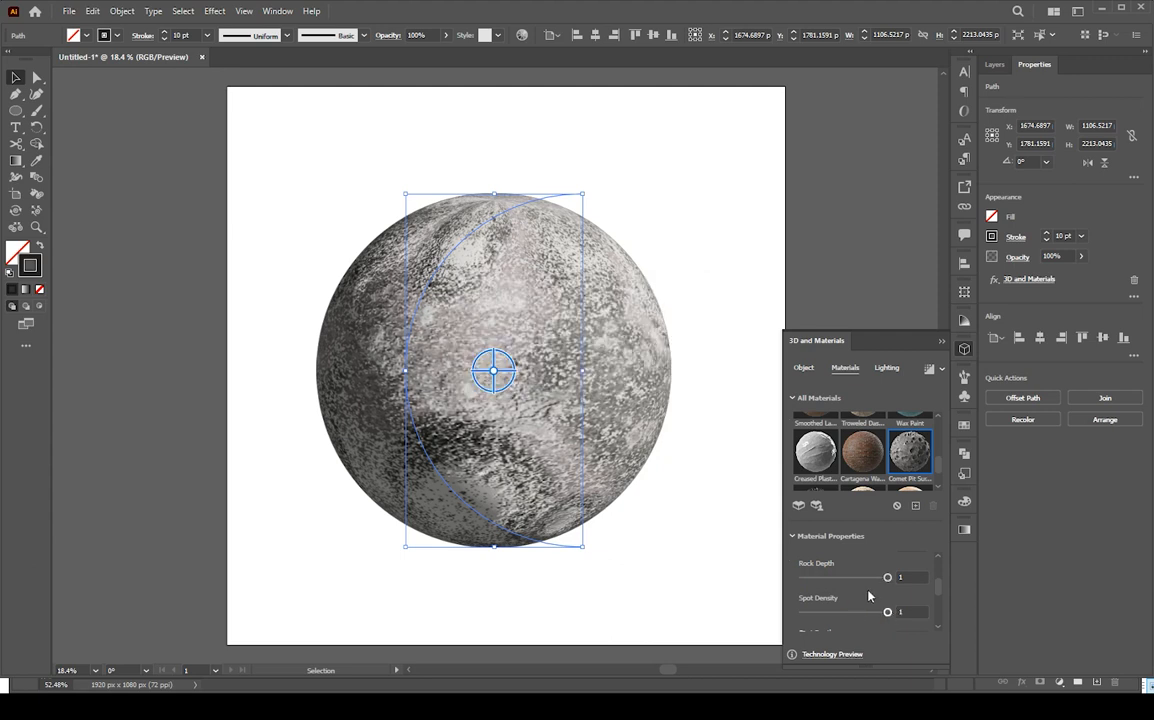
scroll(868, 596, "up", 1)
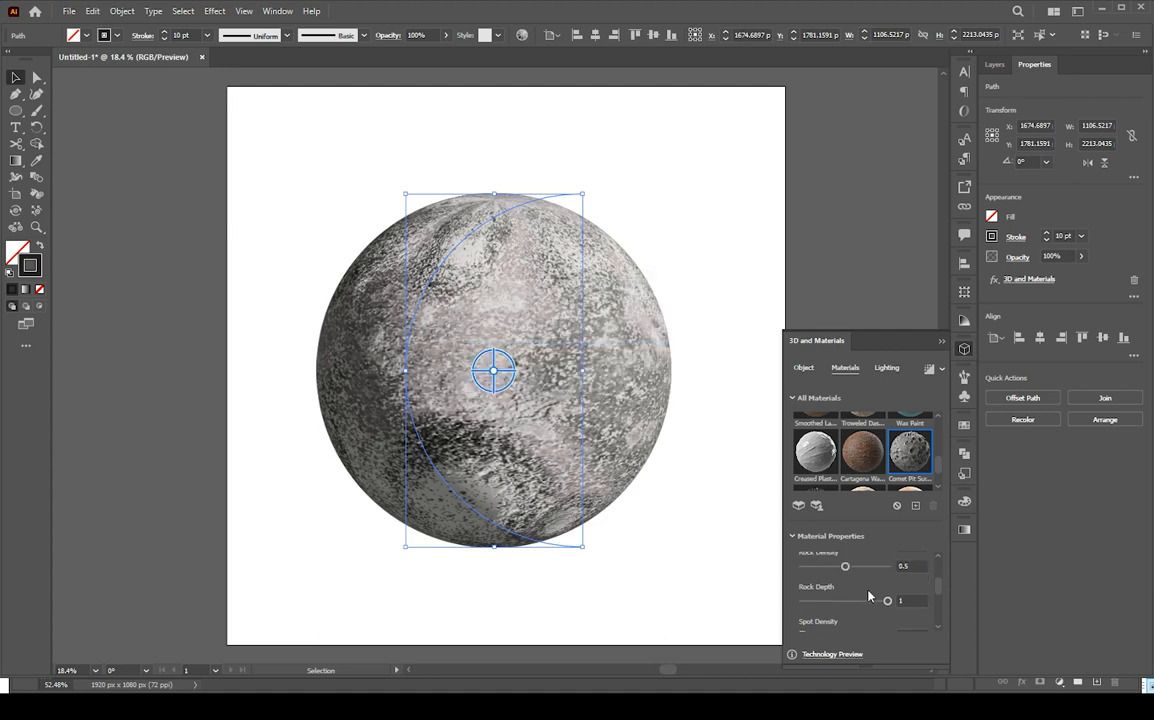
scroll(845, 594, "up", 1)
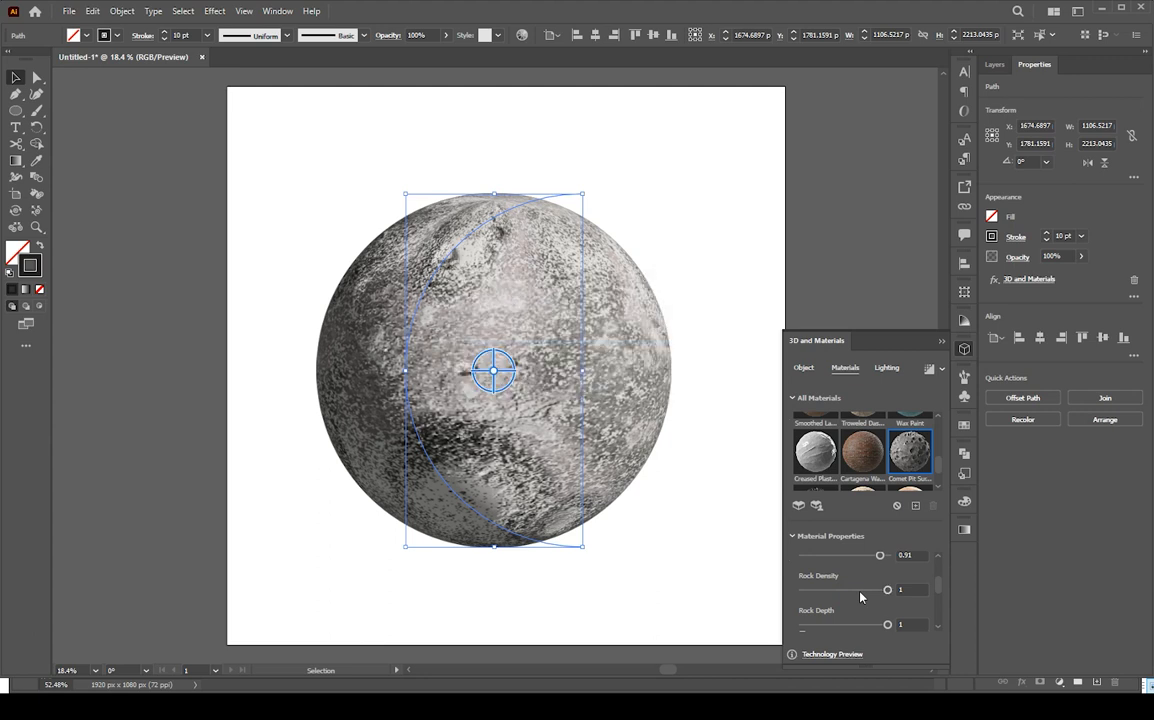
Step: Move the textured sphere slightly up and to the right on the artboard and deselect it
left_click(722, 538)
mouse_move(611, 475)
left_mouse_down()
mouse_move(616, 456)
mouse_move(616, 466)
left_mouse_up()
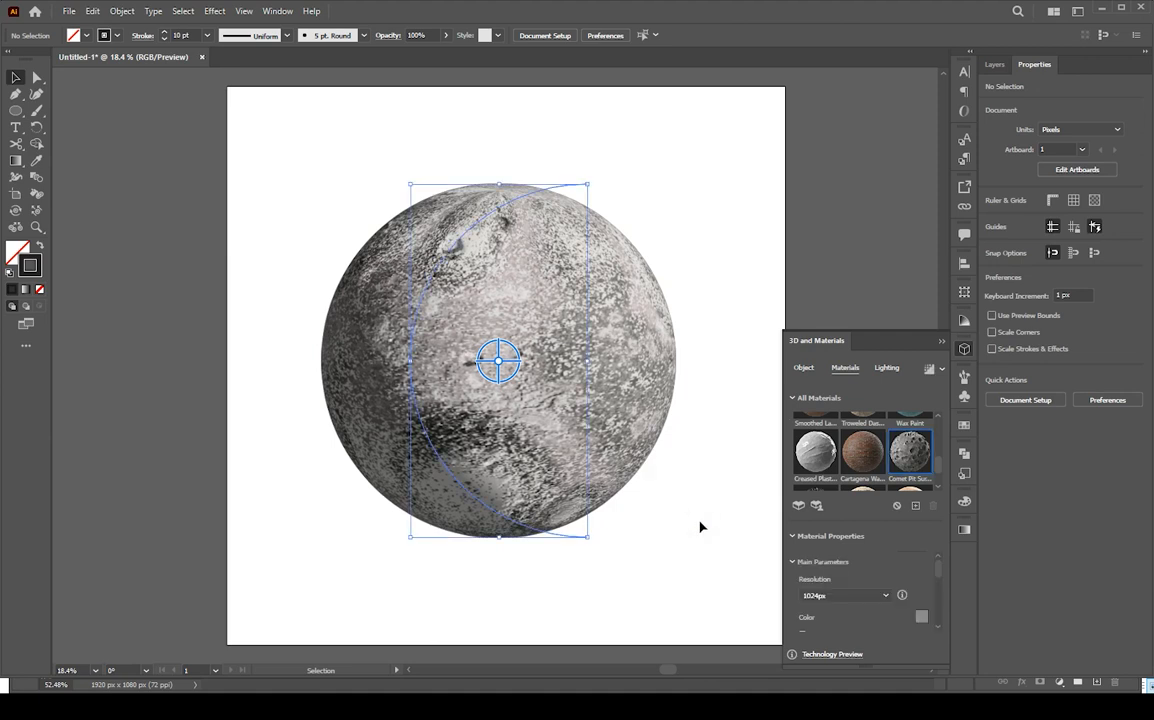
left_click(700, 526)
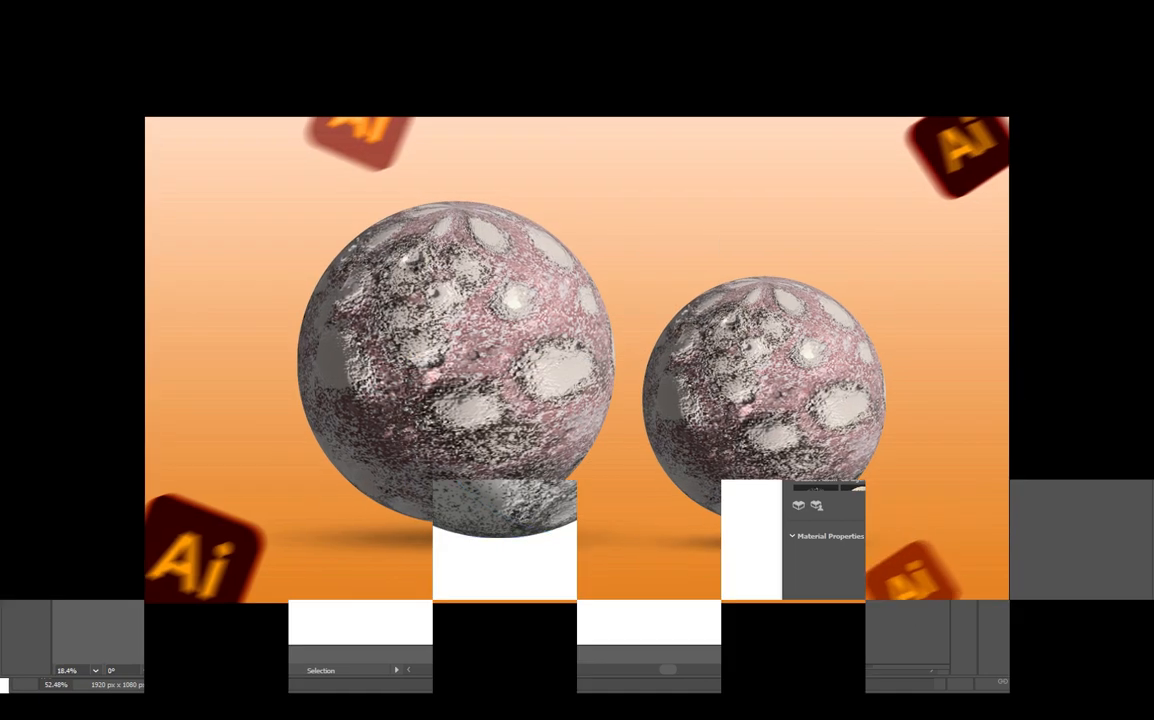